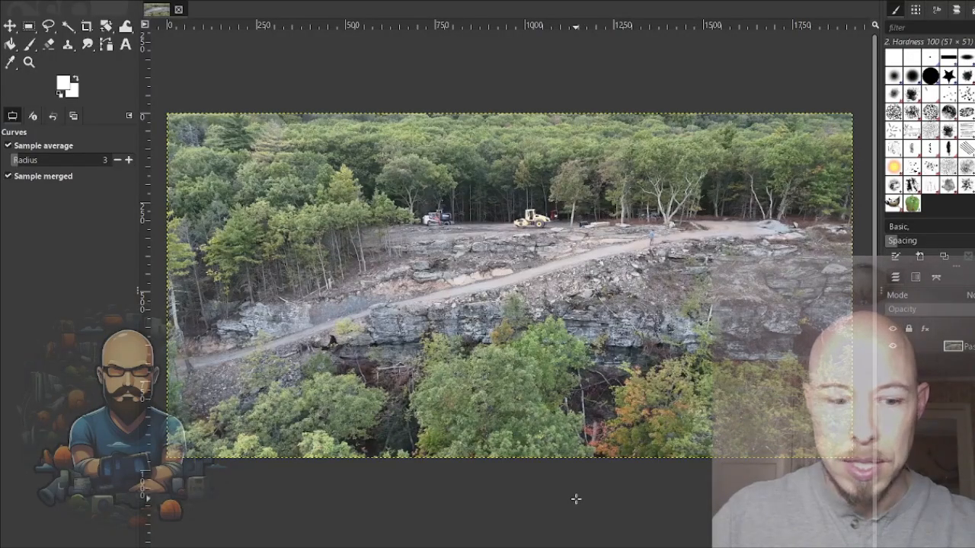
{"action": "key", "text": "ctrl+s"}
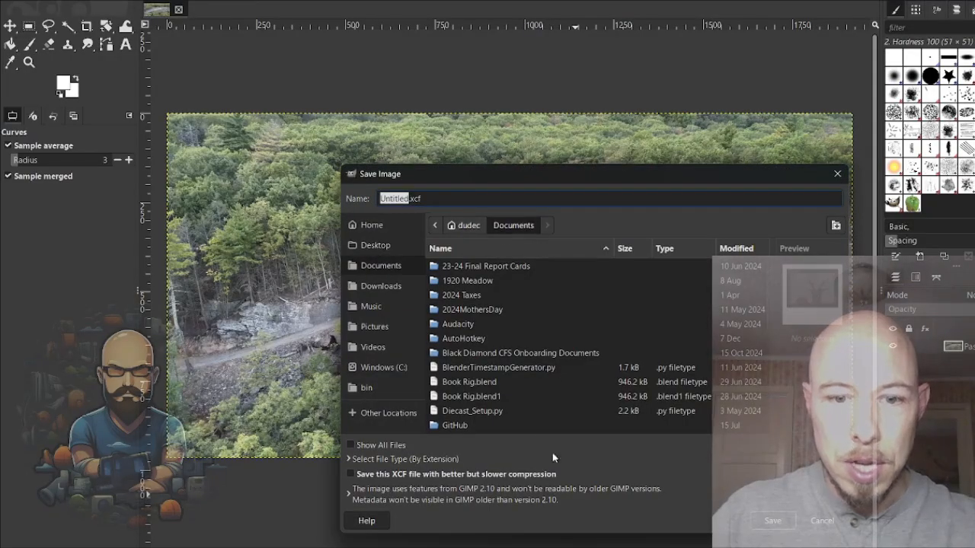
{"action": "type", "text": "C:\\Users\\dudec\\Videos\\Camarata Grading"}
{"action": "key", "text": "Delete"}
{"action": "key", "text": "Delete"}
{"action": "key", "text": "Delete"}
{"action": "key", "text": "Delete"}
{"action": "key", "text": "Return"}
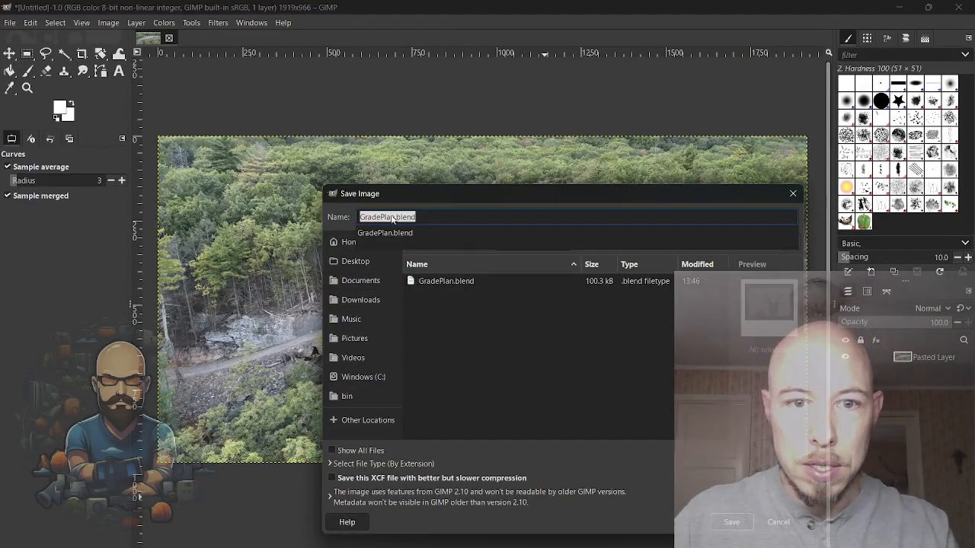
{"action": "left_click_drag", "start_coordinate": [416, 199], "coordinate": [371, 201]}
{"action": "type", "text": "Grade Reference.png"}
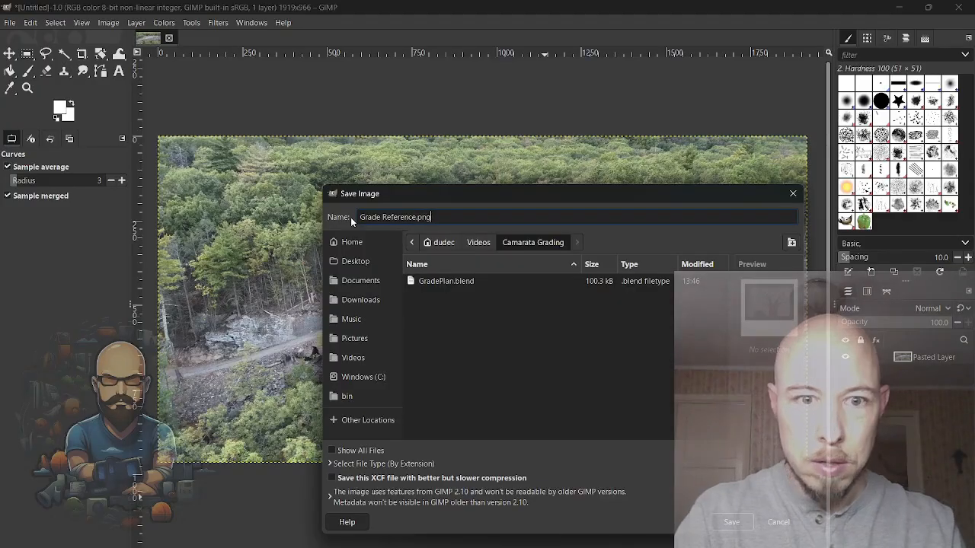
{"action": "key", "text": "Return"}
{"action": "left_click", "coordinate": [720, 426]}
{"action": "key", "text": "ctrl+c"}
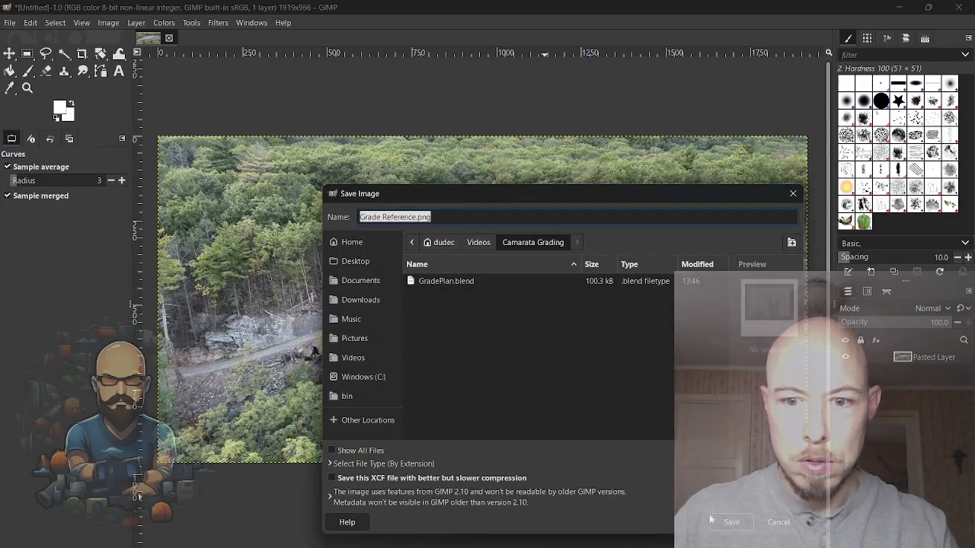
{"action": "left_click", "coordinate": [777, 523]}
Export the image as Grade Reference.png into the Camarata Grading folder with the default PNG options
{"action": "key", "text": "ctrl+shift+e"}
{"action": "key", "text": "ctrl+v"}
{"action": "key", "text": "alt+Tab"}
{"action": "key", "text": "alt+Tab"}
{"action": "key", "text": "alt+Tab"}
{"action": "key", "text": "alt+Tab"}
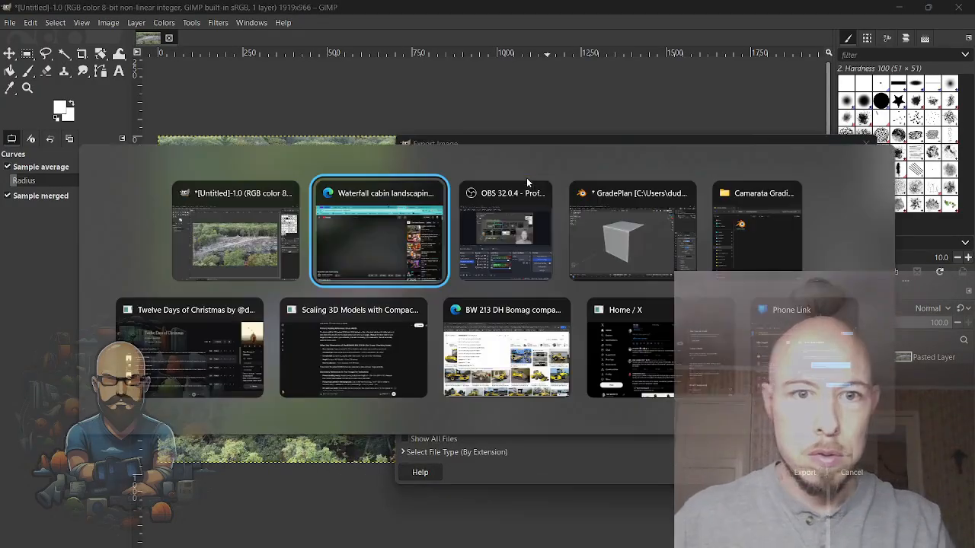
{"action": "key", "text": "alt+Tab"}
{"action": "key", "text": "ctrl+v"}
{"action": "key", "text": "Return"}
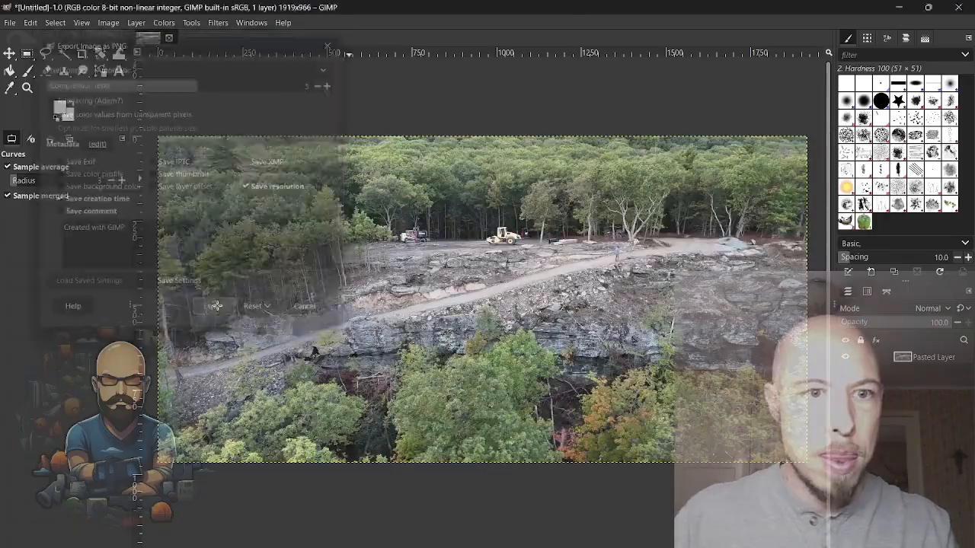
Switch to Blender and bring Grade Reference.png from the Camarata Grading folder into the 3D scene as a reference image
{"action": "left_click", "coordinate": [899, 9]}
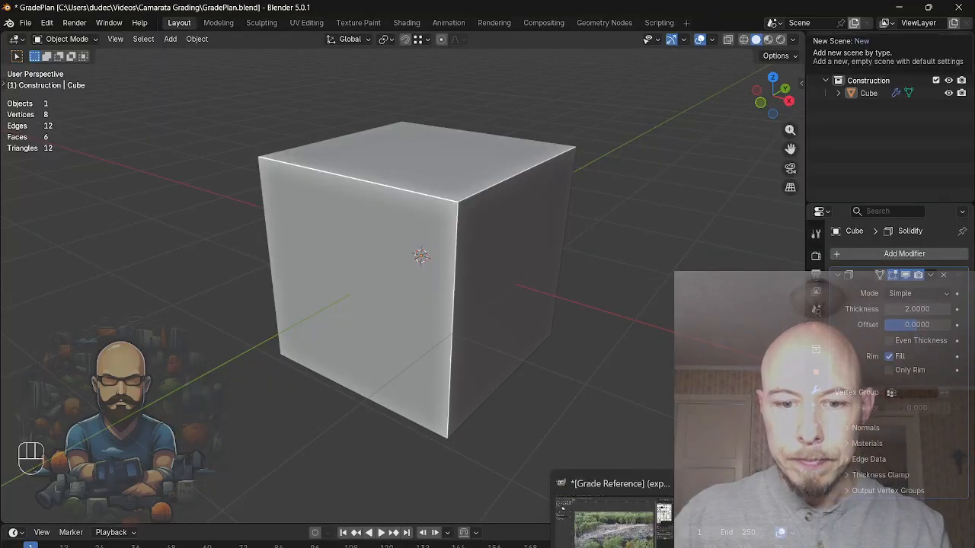
{"action": "key", "text": "alt+Tab"}
{"action": "left_click_drag", "start_coordinate": [480, 154], "coordinate": [191, 145]}
{"action": "left_click", "coordinate": [192, 315]}
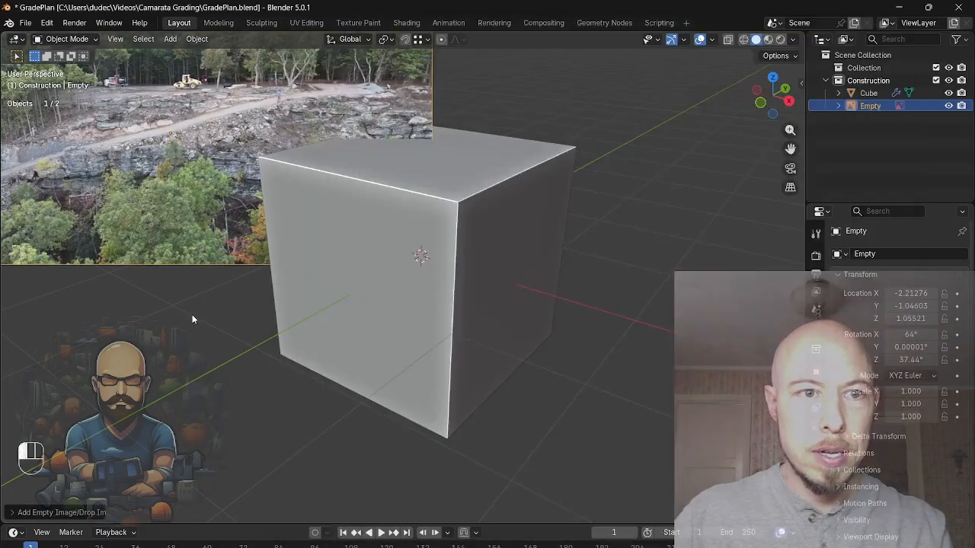
Move the reference image over behind the cube, to about X 0.53, Y -0.07, Z 1.26
{"action": "scroll", "coordinate": [252, 251], "scroll_direction": "down", "scroll_amount": 4}
{"action": "middle_click_drag", "start_coordinate": [251, 255], "coordinate": [349, 284], "text": "ctrl"}
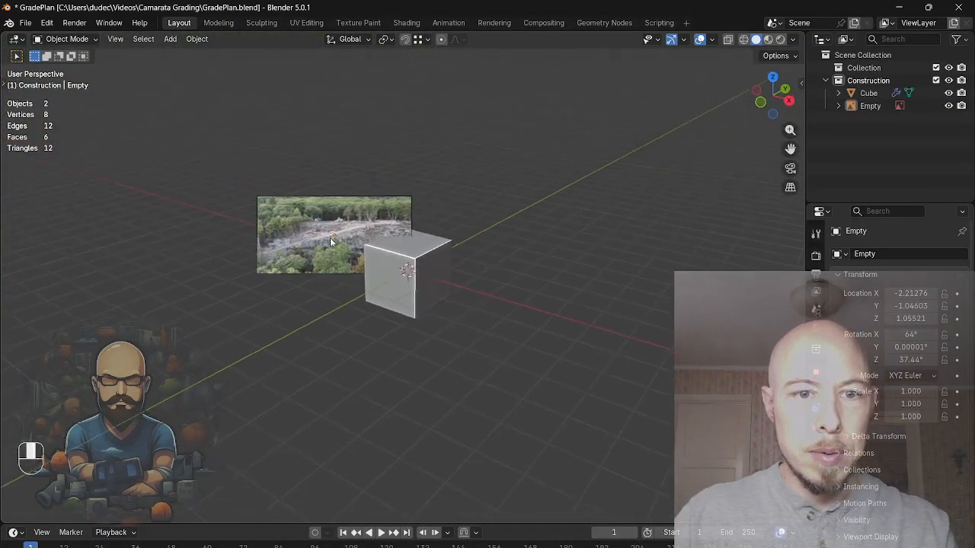
{"action": "mouse_move", "coordinate": [330, 238]}
{"action": "middle_mouse_down"}
{"action": "mouse_move", "coordinate": [339, 262]}
{"action": "mouse_move", "coordinate": [339, 235]}
{"action": "mouse_move", "coordinate": [330, 254]}
{"action": "middle_mouse_up"}
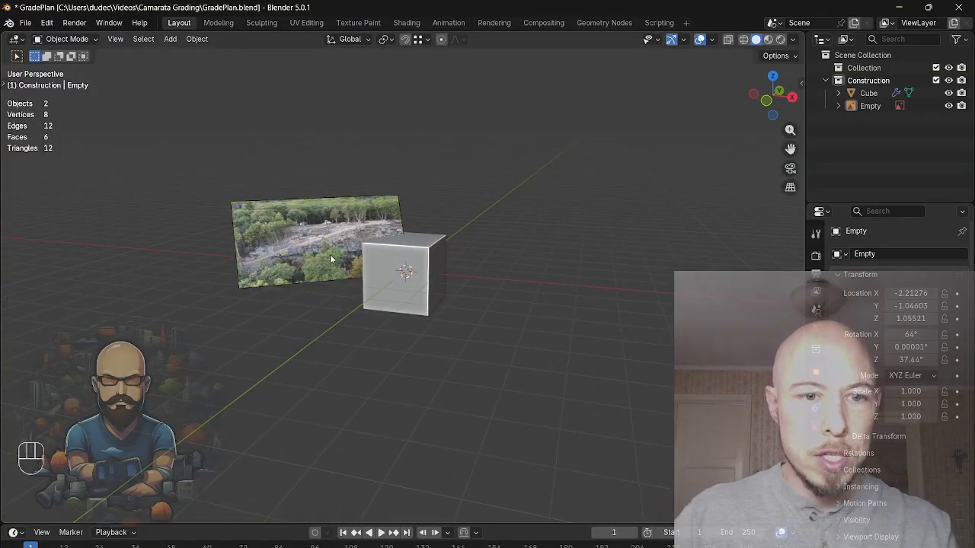
{"action": "scroll", "coordinate": [268, 135], "scroll_direction": "up", "scroll_amount": 5}
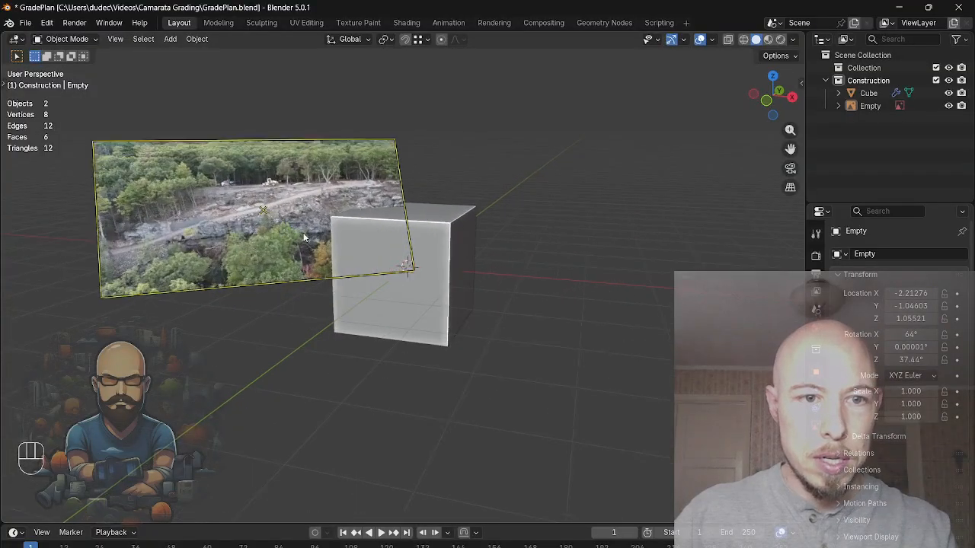
{"action": "left_click", "coordinate": [268, 135]}
{"action": "key", "text": "g"}
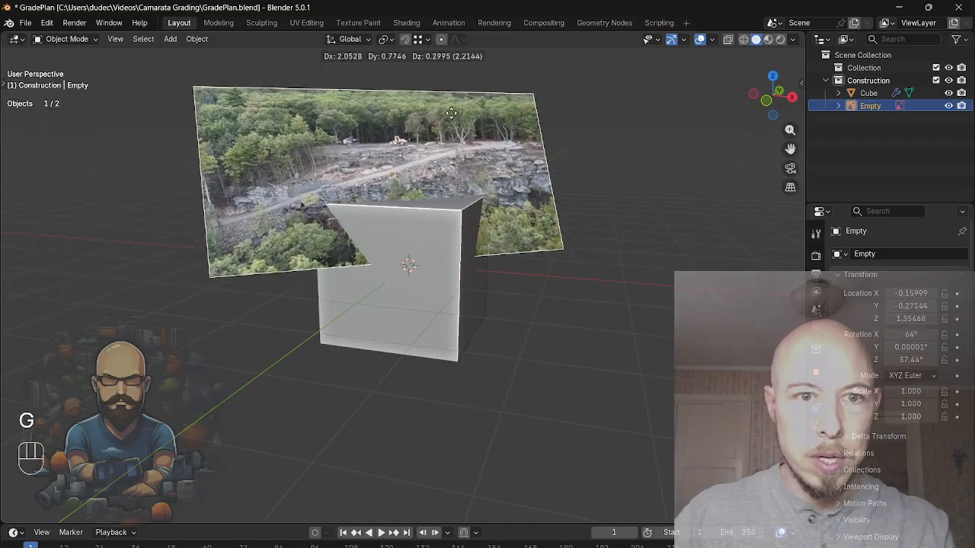
{"action": "left_click", "coordinate": [502, 116]}
Rotate the reference image to face front and stand nearly upright, about X 76.5°, Y 0.8°, Z 0.2°
{"action": "key", "text": "r"}
{"action": "key", "text": "r"}
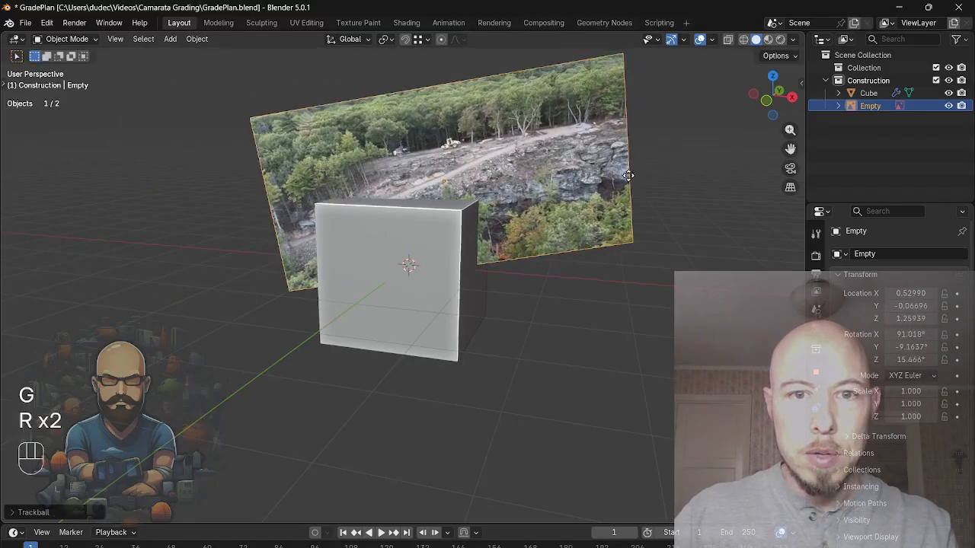
{"action": "key", "text": "r"}
{"action": "left_click", "coordinate": [685, 199]}
{"action": "key", "text": "r"}
{"action": "key", "text": "r"}
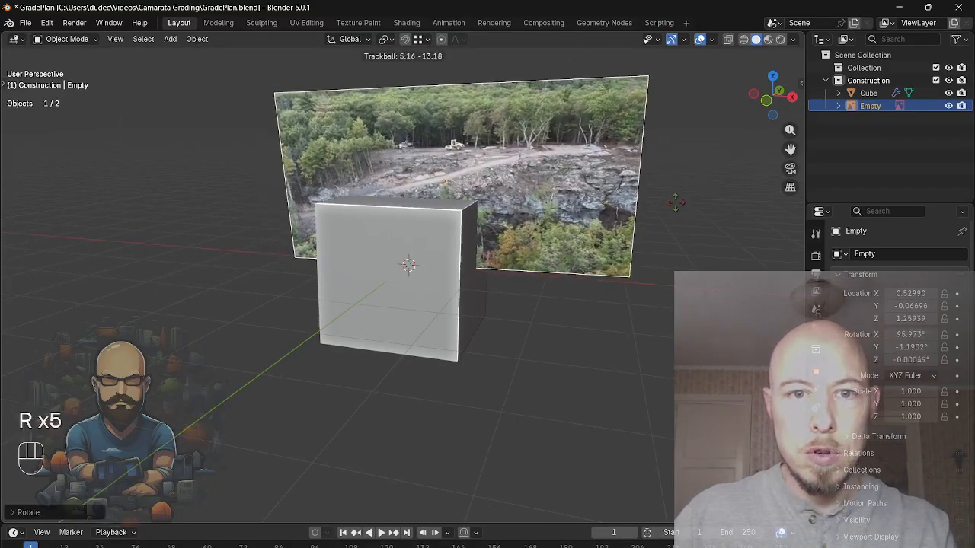
{"action": "left_click", "coordinate": [685, 206]}
{"action": "key", "text": "r"}
{"action": "key", "text": "r"}
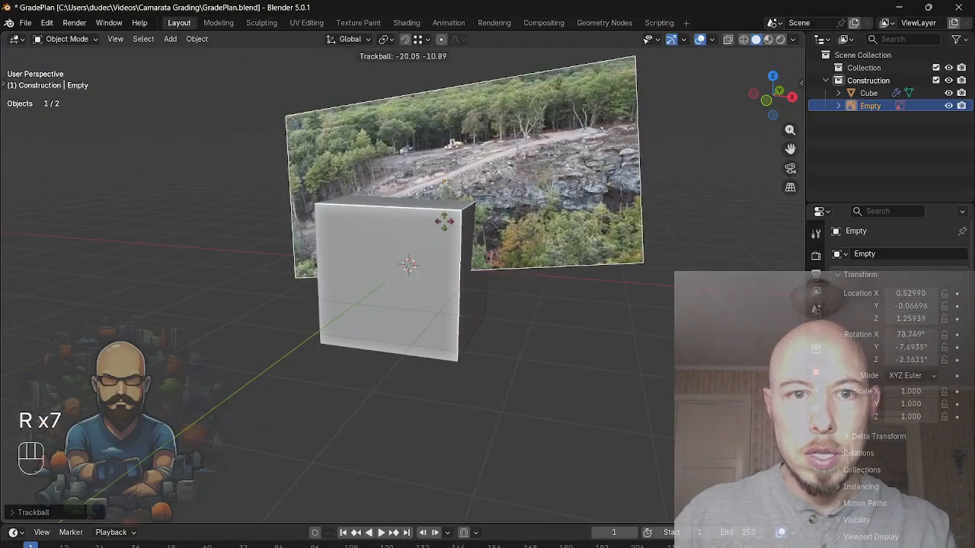
{"action": "left_click", "coordinate": [701, 181]}
{"action": "key", "text": "r"}
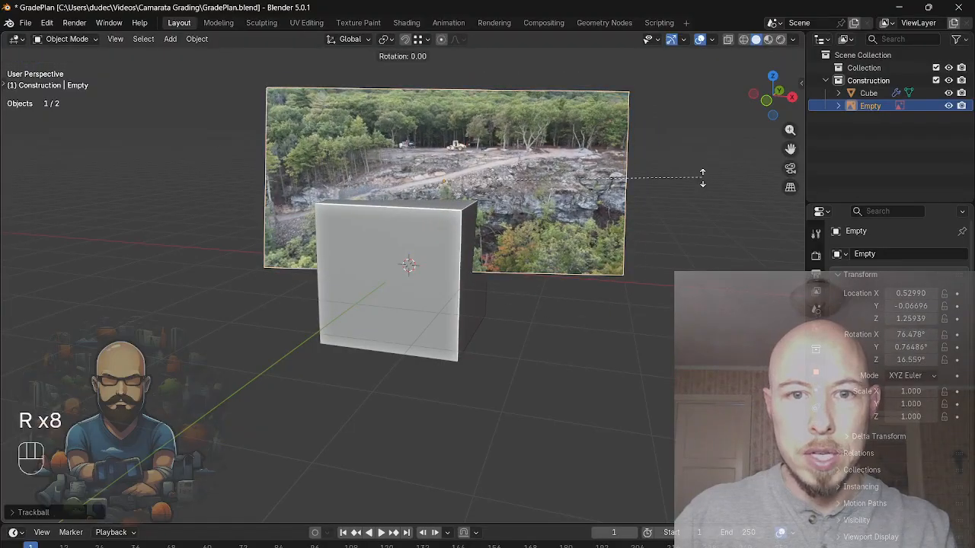
{"action": "key", "text": "z"}
{"action": "left_click", "coordinate": [694, 252]}
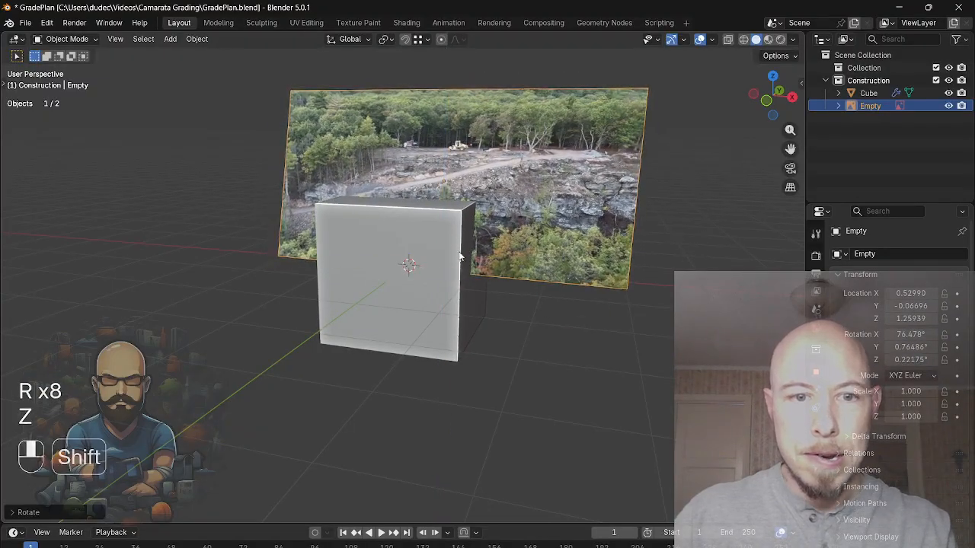
Apply the cube's Solidify modifier and move the reference image horizontally farther back behind the cube
{"action": "middle_click_drag", "start_coordinate": [695, 251], "coordinate": [521, 261]}
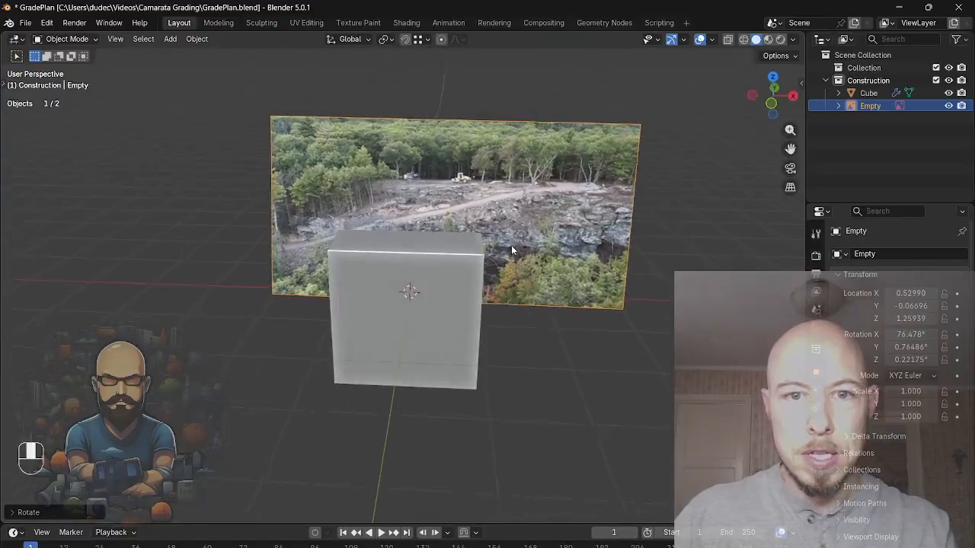
{"action": "scroll", "coordinate": [517, 239], "scroll_direction": "up", "scroll_amount": 2}
{"action": "middle_click_drag", "start_coordinate": [534, 207], "coordinate": [520, 258], "text": "shift"}
{"action": "scroll", "coordinate": [520, 256], "scroll_direction": "up", "scroll_amount": 1}
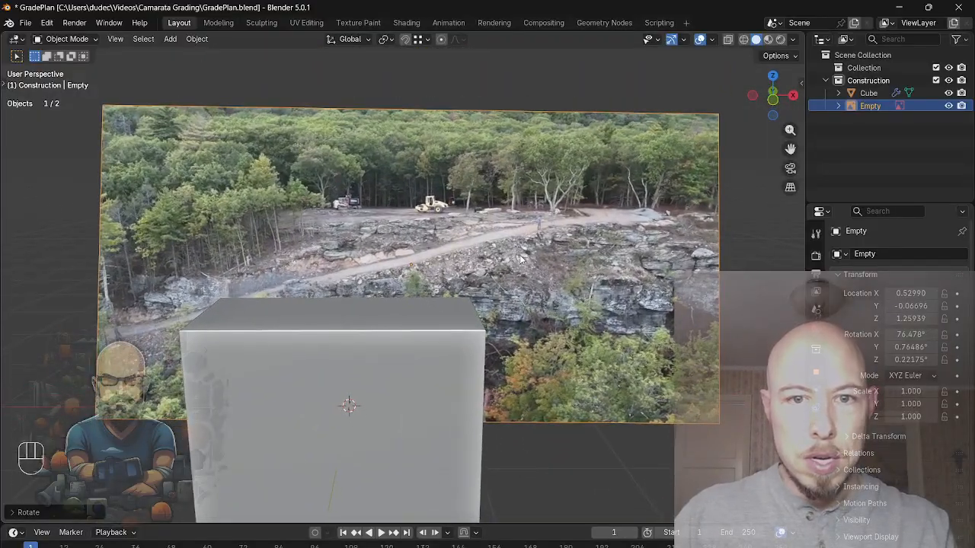
{"action": "left_click", "coordinate": [358, 324]}
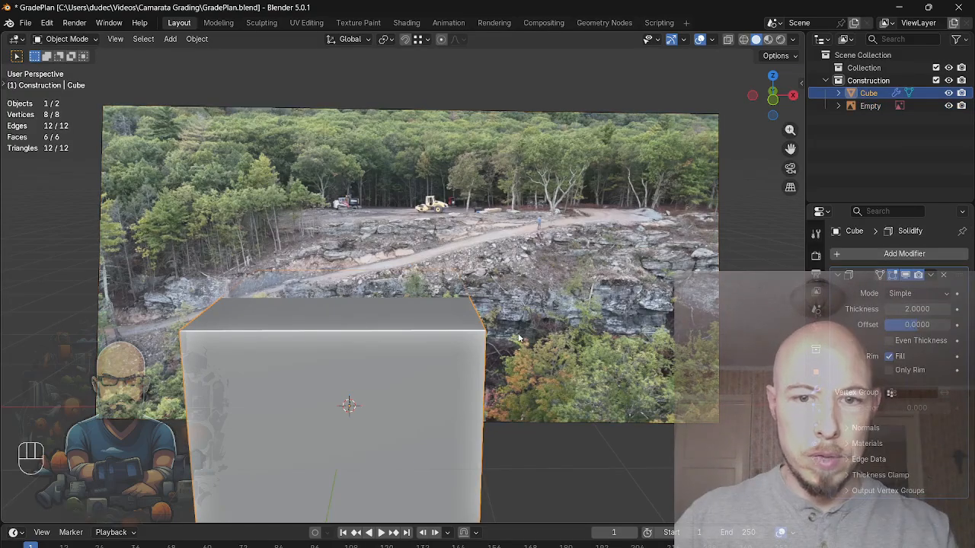
{"action": "key", "text": "ctrl+a"}
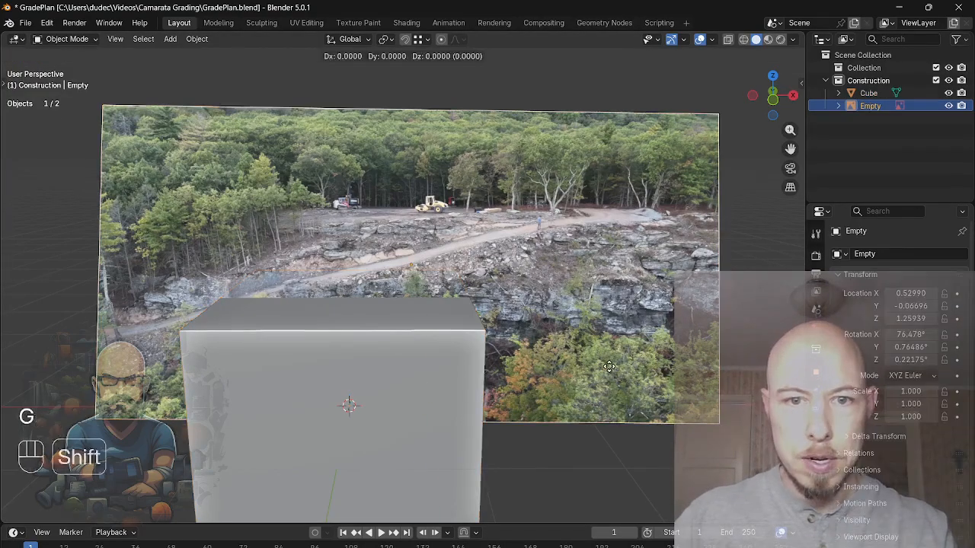
{"action": "key", "text": "shift+z"}
{"action": "left_click", "coordinate": [467, 365]}
Duplicate the cube's top face, raise the copy along Z to the photo's clearing level and show the mesh as wireframe
{"action": "key", "text": "Tab"}
{"action": "key", "text": "shift+d"}
{"action": "key", "text": "z"}
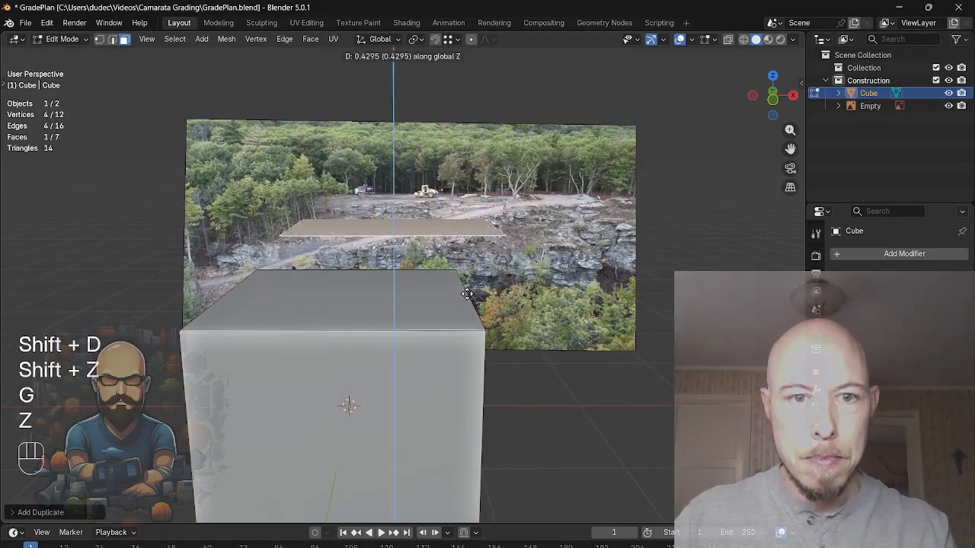
{"action": "left_click", "coordinate": [467, 260]}
{"action": "key", "text": "shift+z"}
Scale the raised face along Y and extrude its right edge along X toward the far end of the clearing
{"action": "key", "text": "1"}
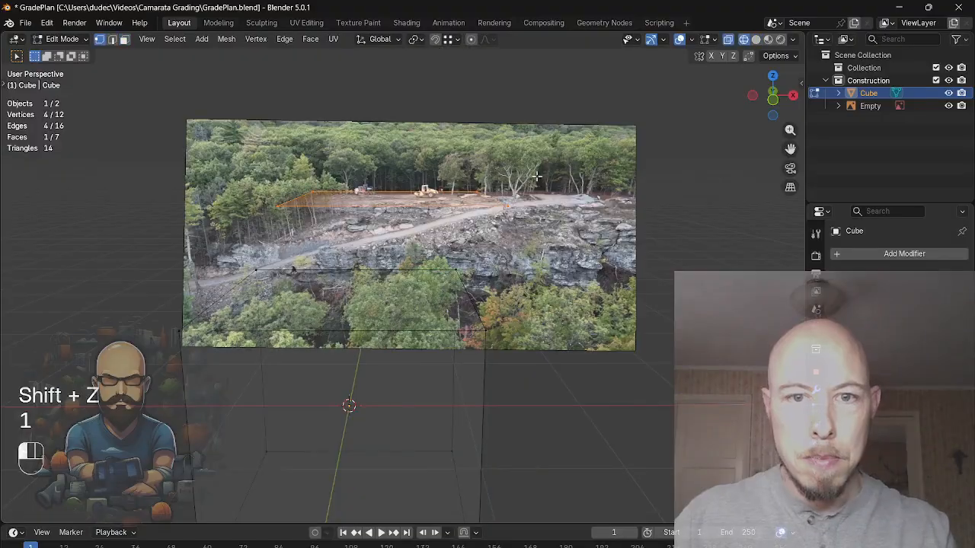
{"action": "key", "text": "s"}
{"action": "key", "text": "y"}
{"action": "left_click_drag", "start_coordinate": [524, 176], "coordinate": [473, 213]}
{"action": "key", "text": "e"}
{"action": "key", "text": "x"}
{"action": "left_click", "coordinate": [601, 191]}
Extrude the near edge of the clearing surface along Y and slide the edge beside the top of the ramp
{"action": "left_click_drag", "start_coordinate": [609, 195], "coordinate": [278, 218]}
{"action": "key", "text": "e"}
{"action": "key", "text": "y"}
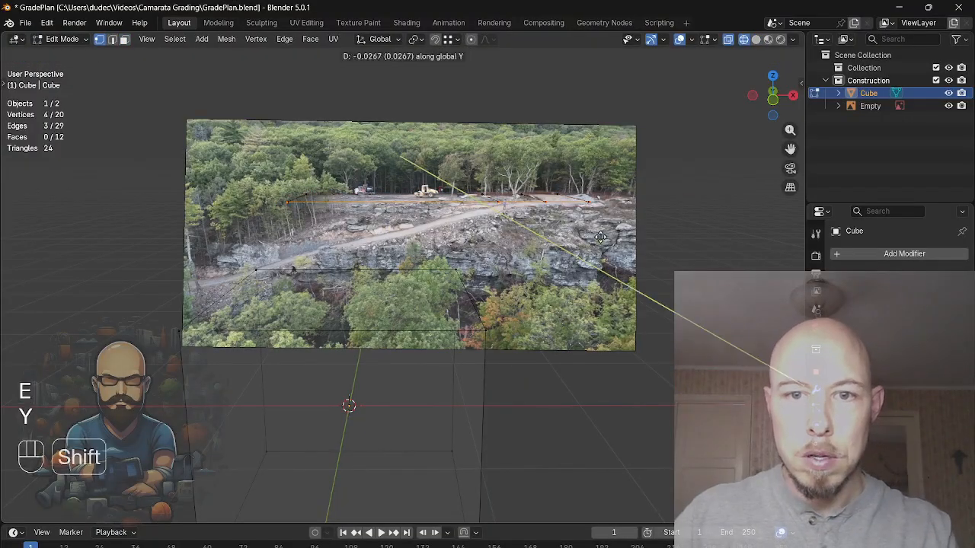
{"action": "key", "text": "2"}
{"action": "left_click", "coordinate": [525, 207]}
{"action": "key", "text": "g"}
{"action": "key", "text": "g"}
Move the near vertex at the top of the ramp along Y to follow the clearing's outline
{"action": "key", "text": "1"}
{"action": "left_click", "coordinate": [502, 205]}
{"action": "key", "text": "g"}
{"action": "key", "text": "y"}
{"action": "left_click", "coordinate": [533, 242]}
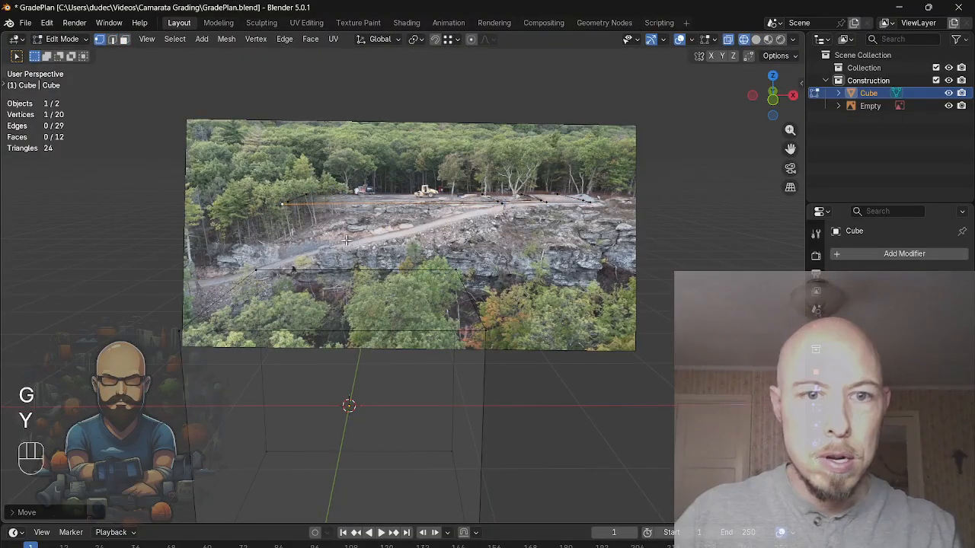
Extrude the near edge along Y again as a ramp strip and lower its vertices along Z toward the dirt road
{"action": "left_click_drag", "start_coordinate": [611, 198], "coordinate": [278, 216]}
{"action": "key", "text": "e"}
{"action": "key", "text": "y"}
{"action": "left_click", "coordinate": [427, 228]}
{"action": "left_click", "coordinate": [504, 207]}
{"action": "key", "text": "g"}
{"action": "key", "text": "z"}
{"action": "left_click", "coordinate": [505, 209]}
{"action": "left_click", "coordinate": [278, 209]}
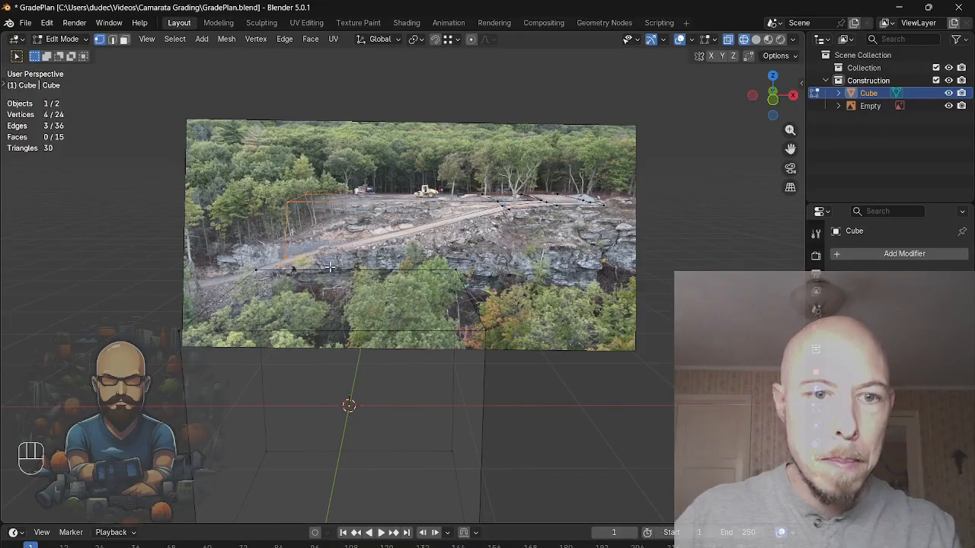
Remove the original cube geometry and extend the mesh's left end past the photo, lowering its outer edge along Z to the road
{"action": "key", "text": "ctrl+z"}
{"action": "key", "text": "ctrl+z"}
{"action": "key", "text": "ctrl+z"}
{"action": "key", "text": "ctrl+z"}
{"action": "key", "text": "g"}
{"action": "key", "text": "g"}
{"action": "key", "text": "c"}
{"action": "left_click", "coordinate": [301, 281]}
{"action": "key", "text": "g"}
{"action": "key", "text": "z"}
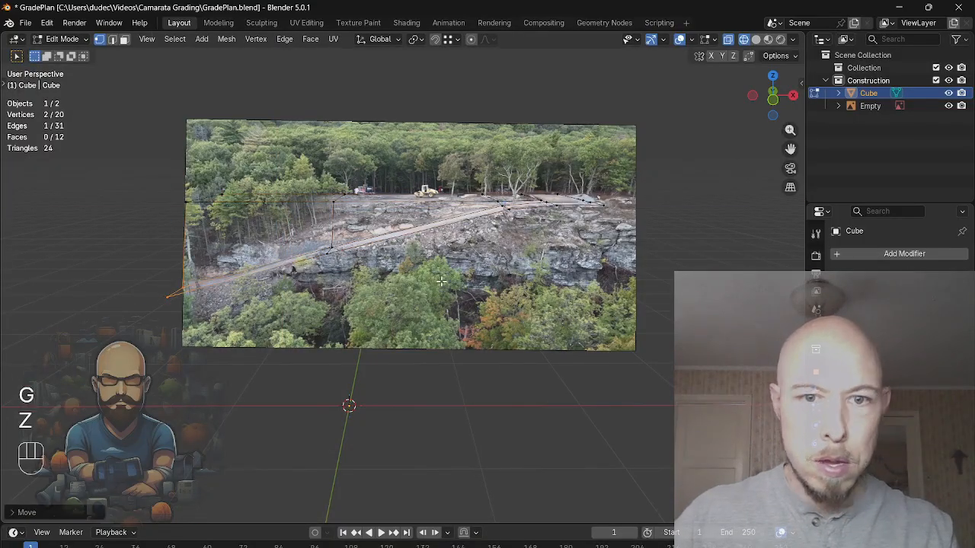
Add loop cuts across the ramp strip and move their outer edges along Z to match the dirt road
{"action": "key", "text": "ctrl+r"}
{"action": "left_click", "coordinate": [252, 270]}
{"action": "key", "text": "g"}
{"action": "key", "text": "z"}
{"action": "key", "text": "ctrl+r"}
{"action": "key", "text": "ctrl+r"}
{"action": "key", "text": "g"}
{"action": "key", "text": "z"}
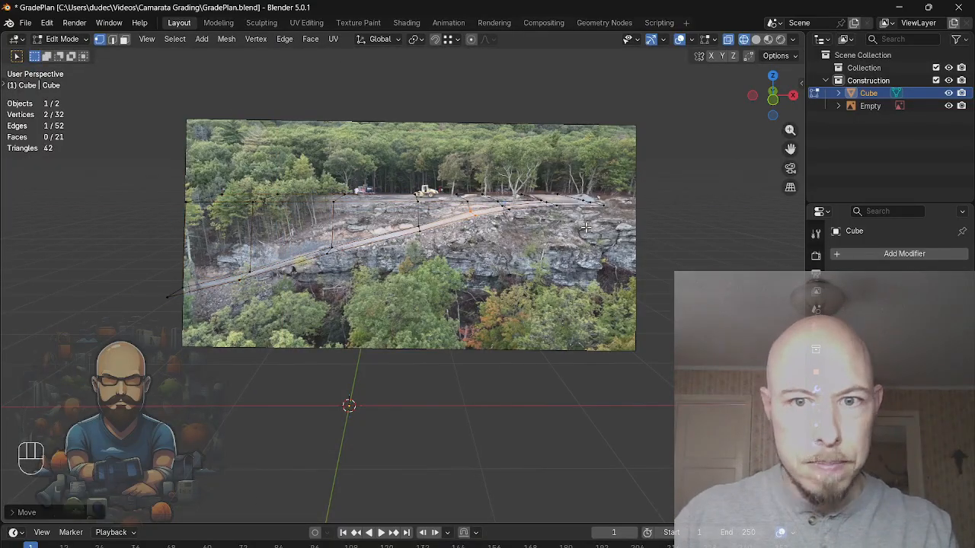
Place the 3D cursor near the yellow roller, add a mesh circle there and separate it into its own object
{"action": "scroll", "coordinate": [507, 244], "scroll_direction": "up", "scroll_amount": 3}
{"action": "scroll", "coordinate": [400, 197], "scroll_direction": "down", "scroll_amount": 1}
{"action": "right_click", "coordinate": [401, 198], "text": "shift"}
{"action": "key", "text": "shift+a"}
{"action": "left_click", "coordinate": [426, 237]}
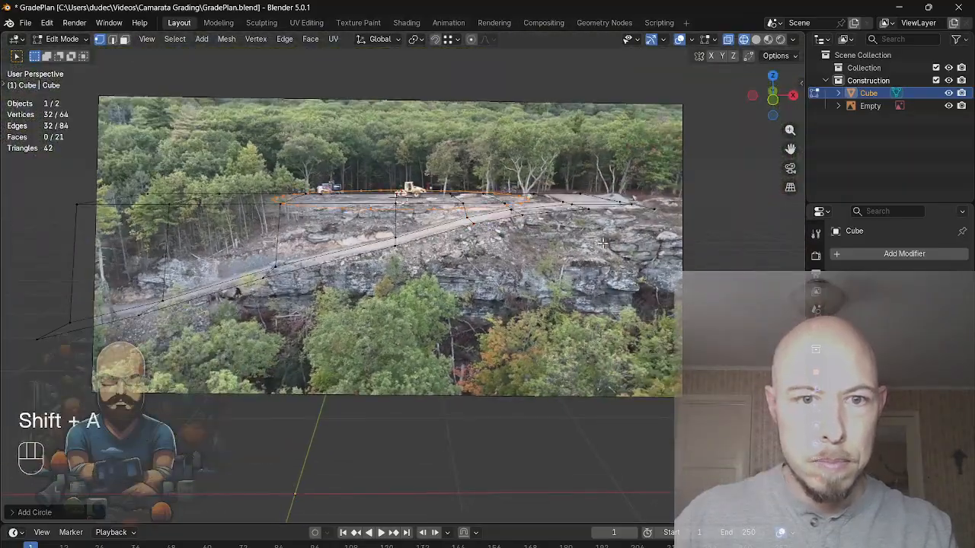
{"action": "key", "text": "p"}
{"action": "key", "text": "Tab"}
{"action": "left_click", "coordinate": [526, 204]}
Fill the circle with a face and shrink it about its own centre to roughly the size of the roller's drum
{"action": "key", "text": "Tab"}
{"action": "key", "text": "a"}
{"action": "key", "text": "f"}
{"action": "key", "text": "Tab"}
{"action": "key", "text": "s"}
{"action": "key", "text": "Escape"}
{"action": "right_click", "coordinate": [532, 219]}
{"action": "left_click", "coordinate": [708, 302]}
{"action": "scroll", "coordinate": [532, 219], "scroll_direction": "up", "scroll_amount": 2}
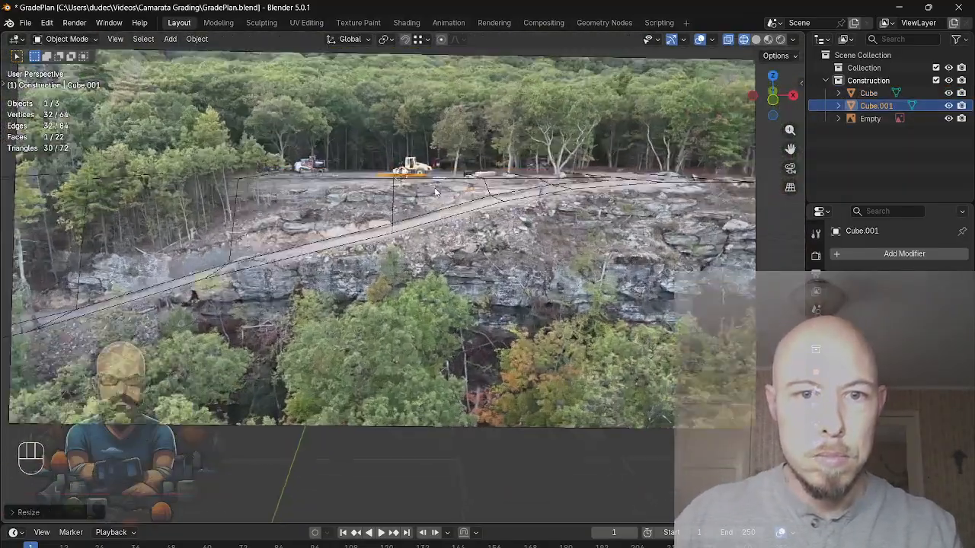
Rotate the small disc 90° about X and move it onto the yellow roller's drum
{"action": "middle_click_drag", "start_coordinate": [532, 219], "coordinate": [479, 314], "text": "shift"}
{"action": "key", "text": "r"}
{"action": "key", "text": "x"}
{"action": "key", "text": "KP_9"}
{"action": "key", "text": "KP_0"}
{"action": "key", "text": "Return"}
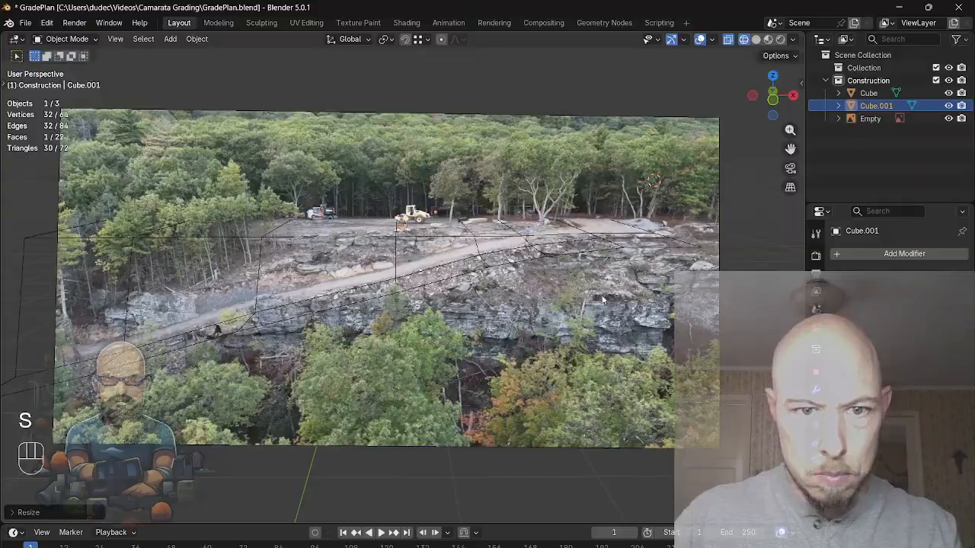
{"action": "key", "text": "g"}
{"action": "left_click", "coordinate": [553, 266]}
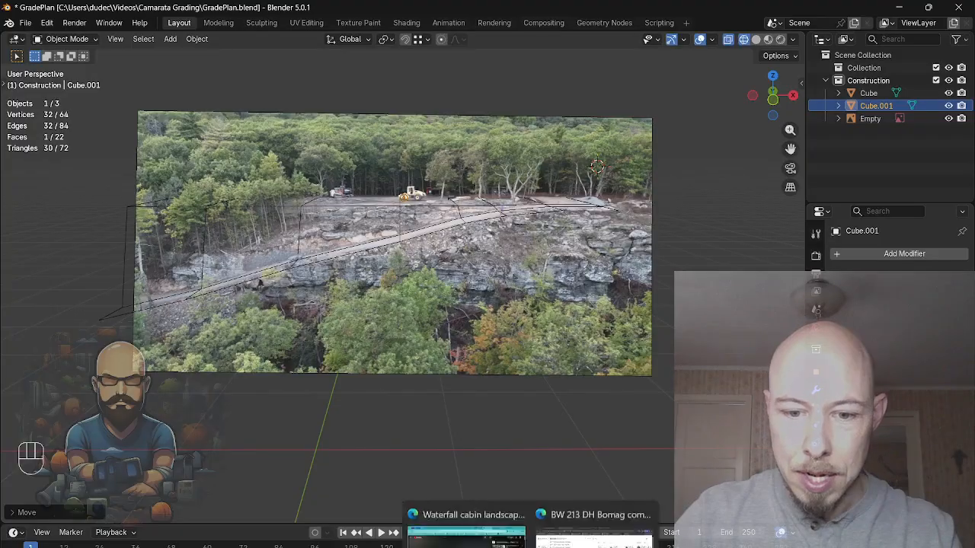
Switch to the browser and open the Grok conversation listing the BOMAG BW 213 DH roller's dimensions for scaling
{"action": "left_click", "coordinate": [579, 533]}
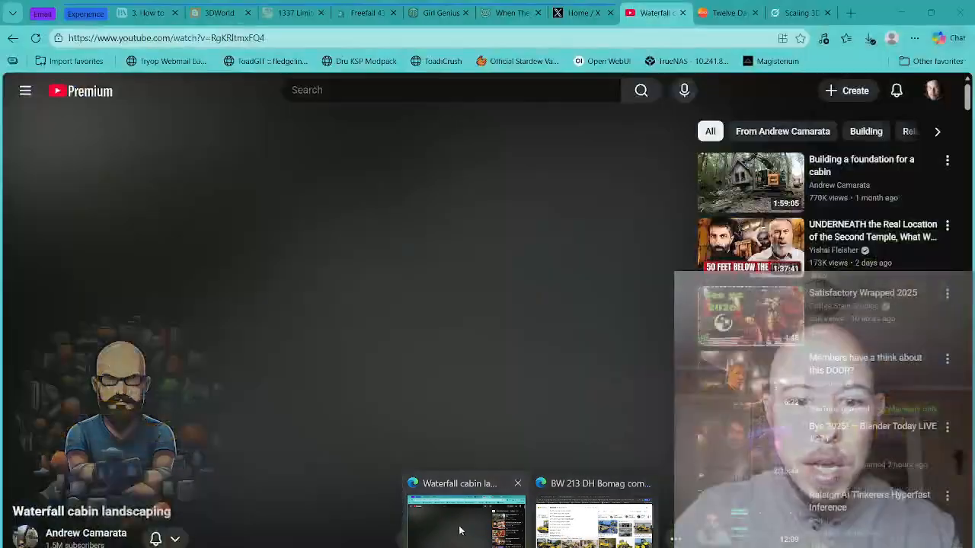
{"action": "left_click", "coordinate": [459, 530]}
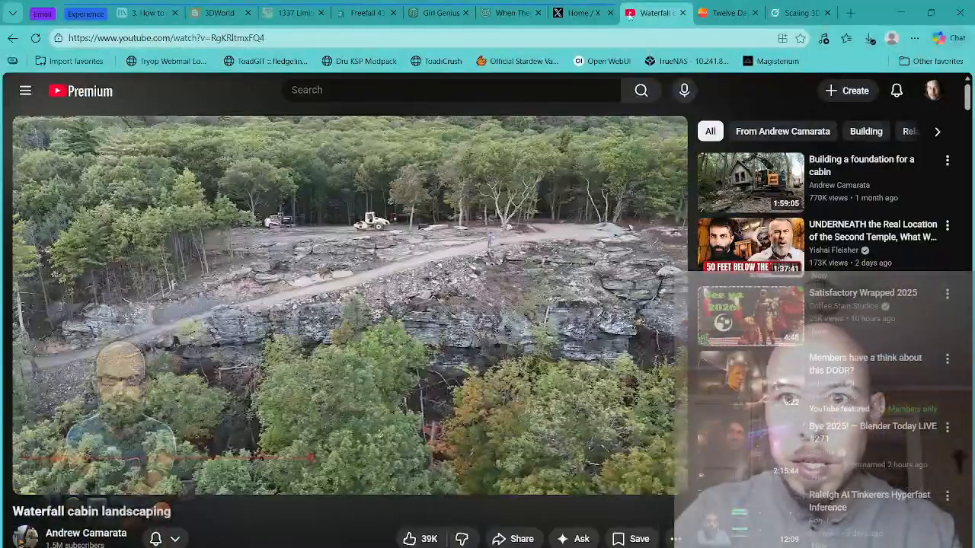
{"action": "left_click", "coordinate": [800, 12]}
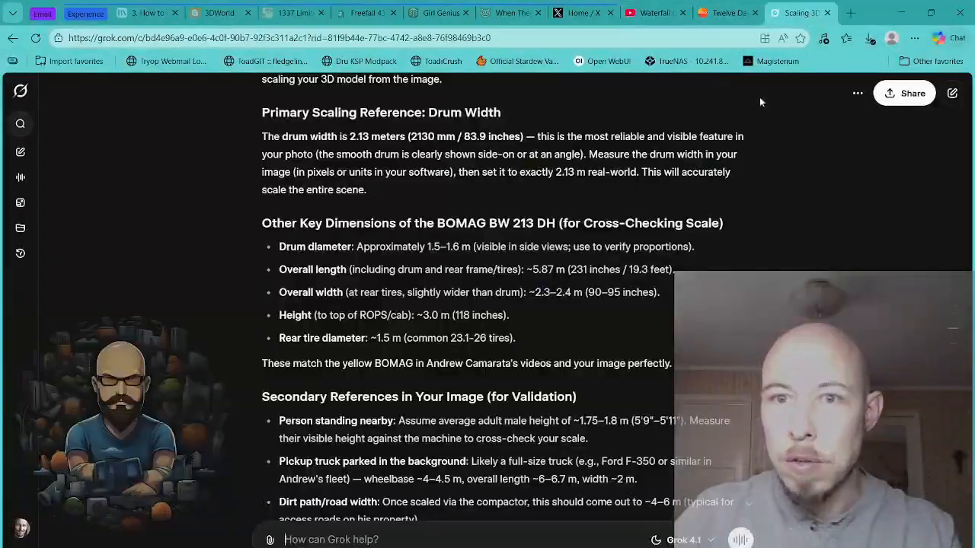
Check the roller's drum diameter in the Grok answer and return to Blender
{"action": "double_click", "coordinate": [434, 247]}
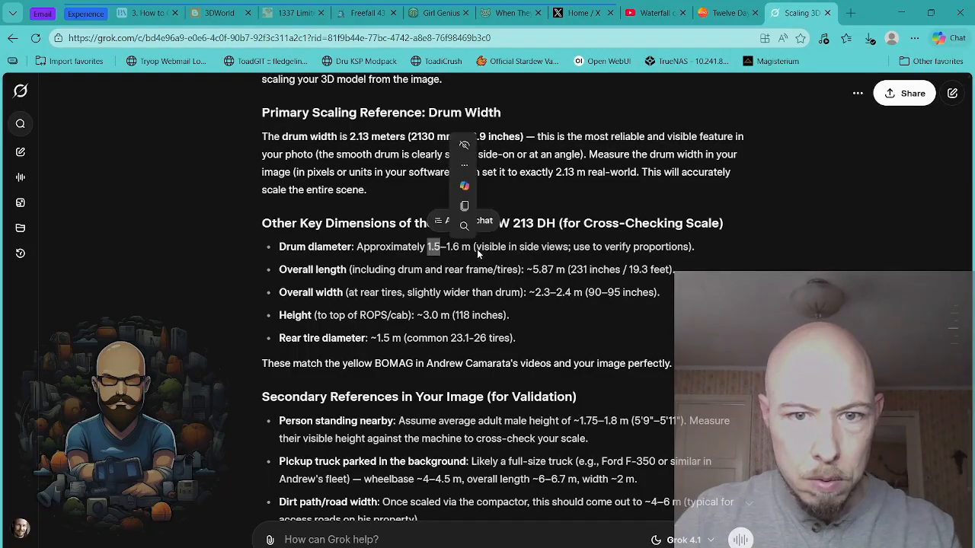
{"action": "left_click", "coordinate": [689, 154]}
{"action": "left_click", "coordinate": [915, 11]}
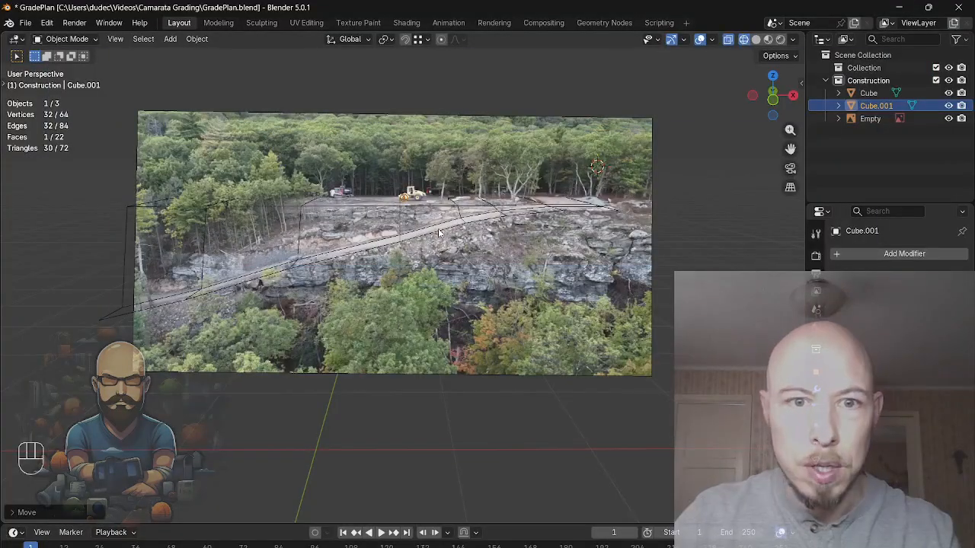
Select all the objects and scale them up together until the roller disc measures about 1.5 across, and then select the terrain mesh
{"action": "key", "text": "a"}
{"action": "key", "text": "n"}
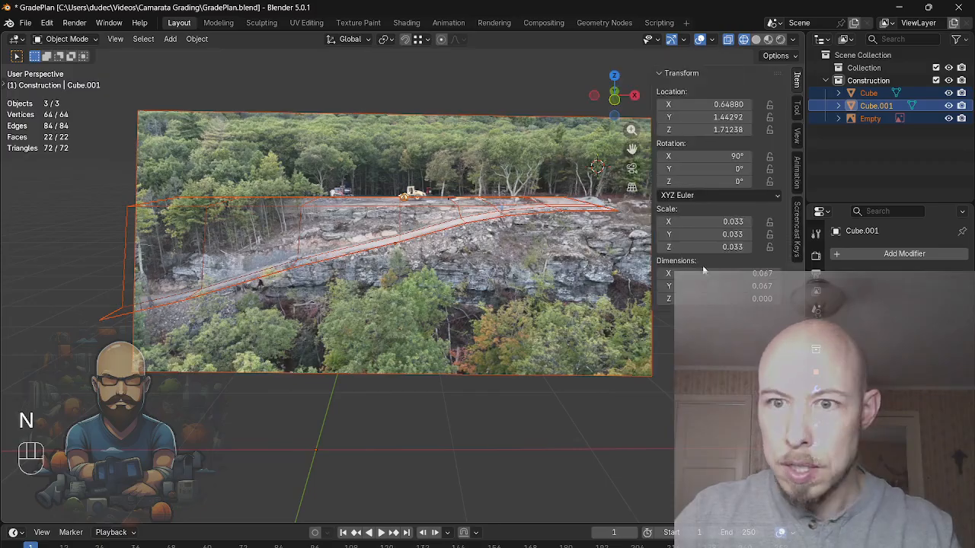
{"action": "left_click", "coordinate": [397, 213], "text": "shift"}
{"action": "left_click", "coordinate": [407, 204], "text": "shift"}
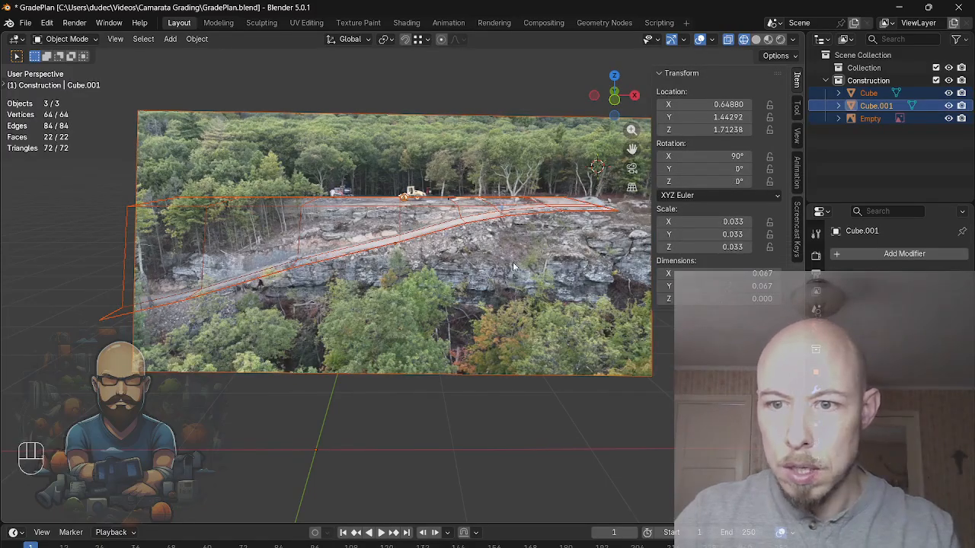
{"action": "key", "text": "s"}
{"action": "key", "text": "s"}
{"action": "key", "text": "s"}
{"action": "key", "text": "s"}
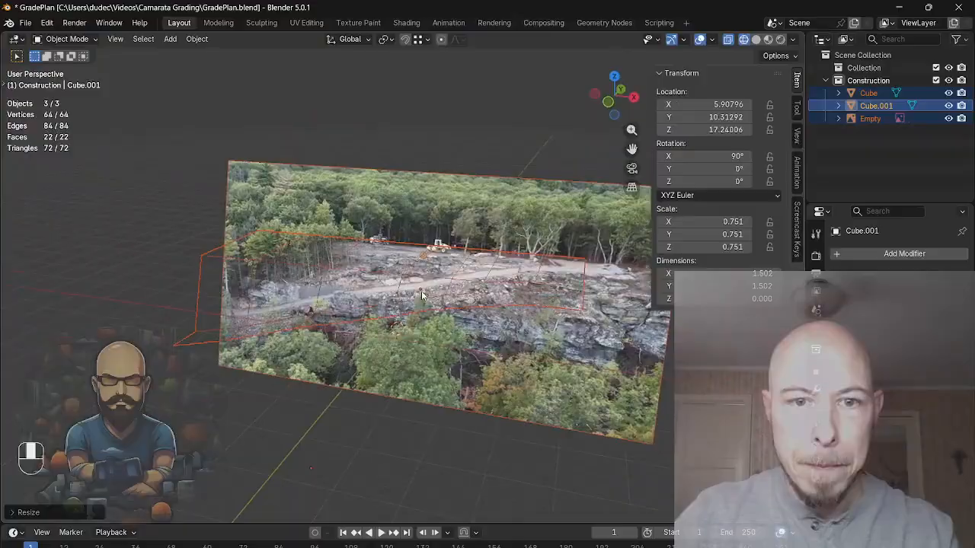
{"action": "left_click", "coordinate": [425, 292]}
{"action": "left_click", "coordinate": [495, 299]}
{"action": "middle_click_drag", "start_coordinate": [495, 299], "coordinate": [824, 361]}
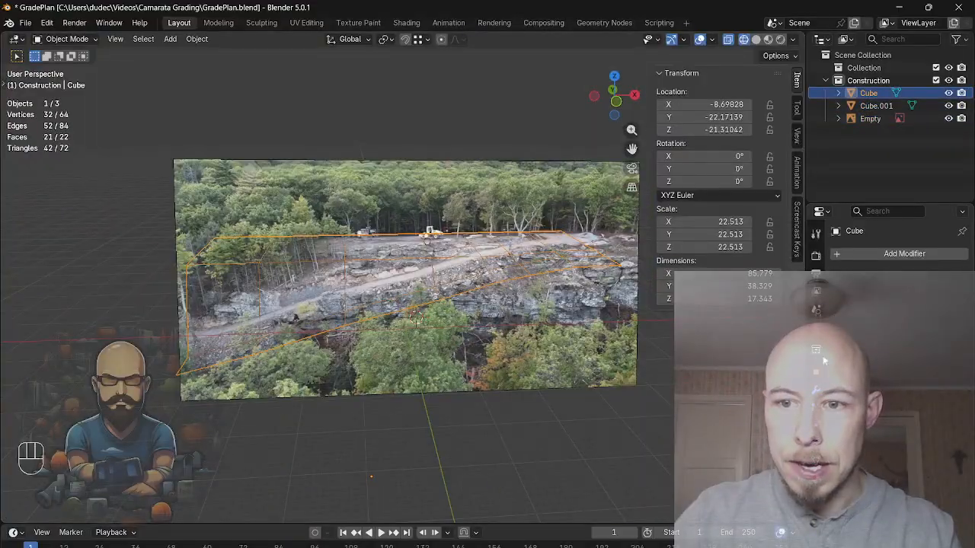
Set the scene's unit system to Imperial
{"action": "left_click", "coordinate": [818, 330]}
{"action": "left_click", "coordinate": [818, 311]}
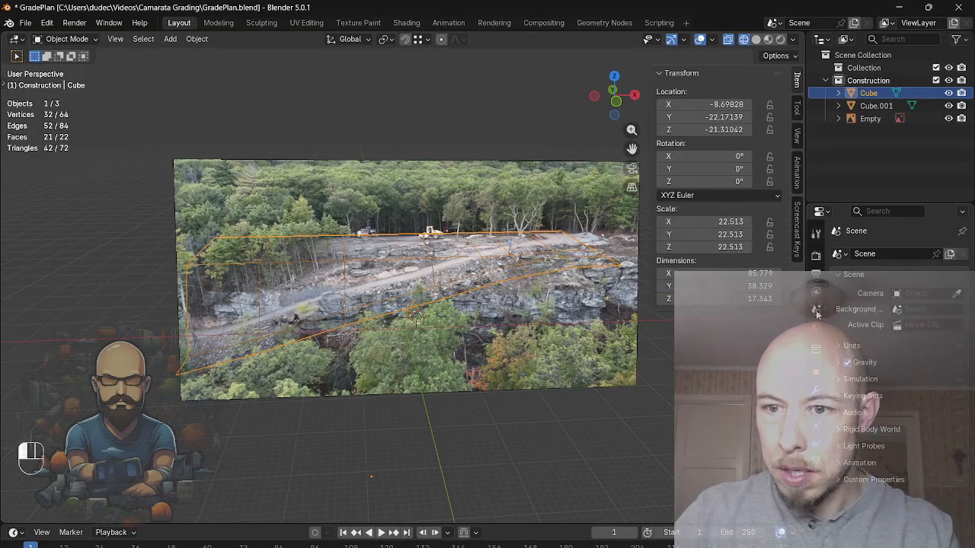
{"action": "left_click", "coordinate": [838, 346]}
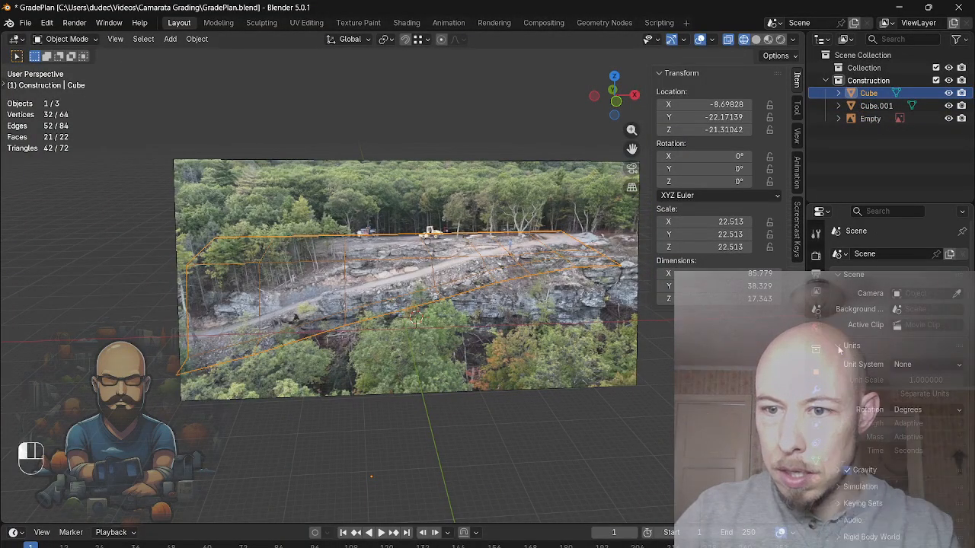
{"action": "left_click", "coordinate": [919, 365]}
{"action": "left_click", "coordinate": [911, 407]}
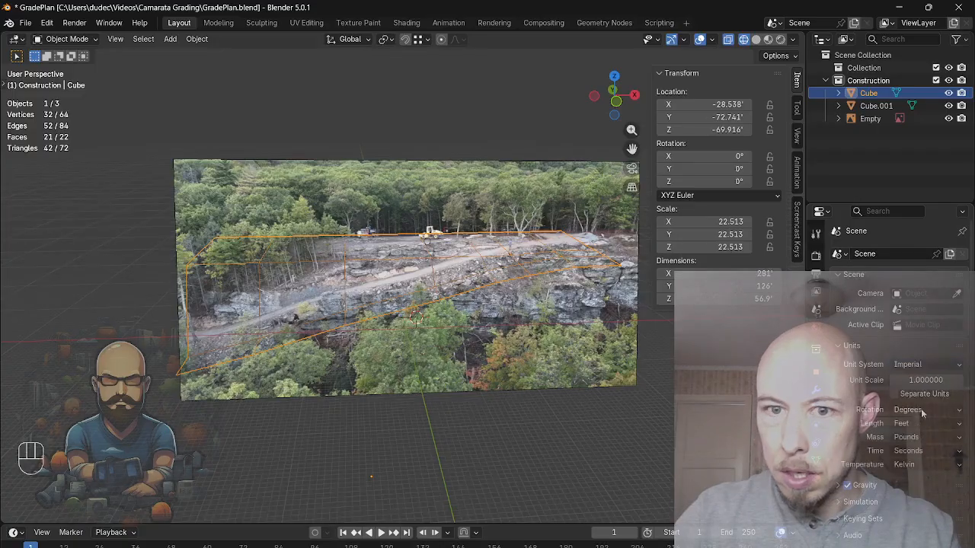
Check the roller disc's dimensions, reselect the terrain mesh and apply its scale
{"action": "left_click", "coordinate": [426, 251]}
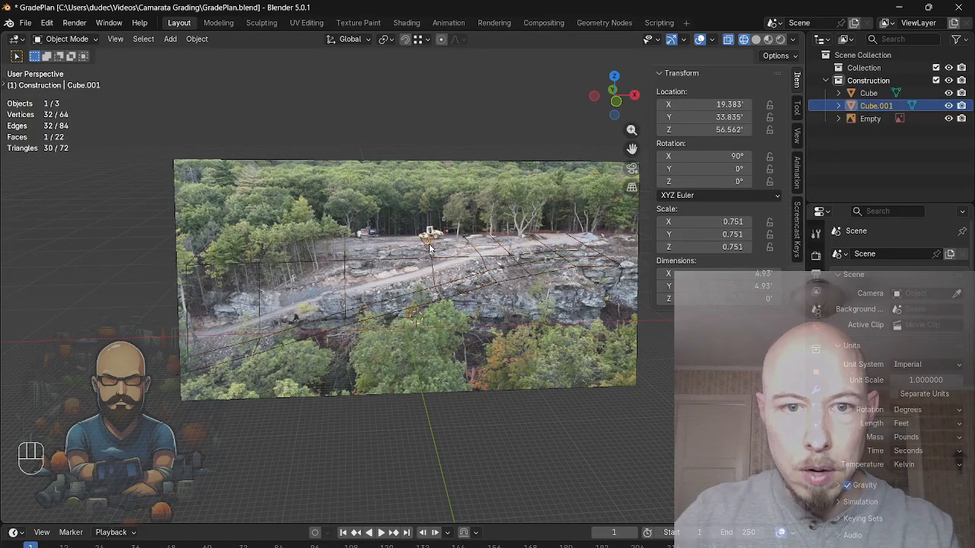
{"action": "left_click", "coordinate": [428, 259]}
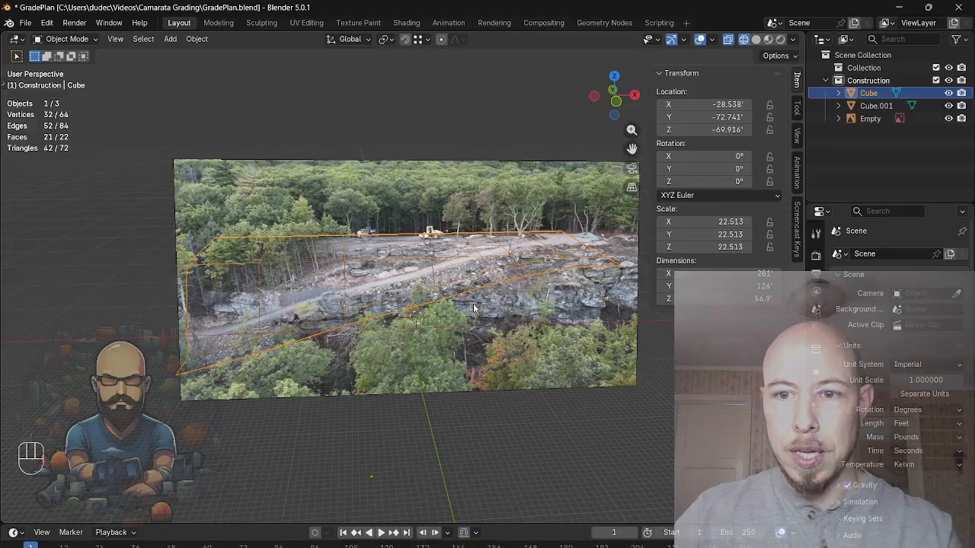
{"action": "key", "text": "ctrl+a"}
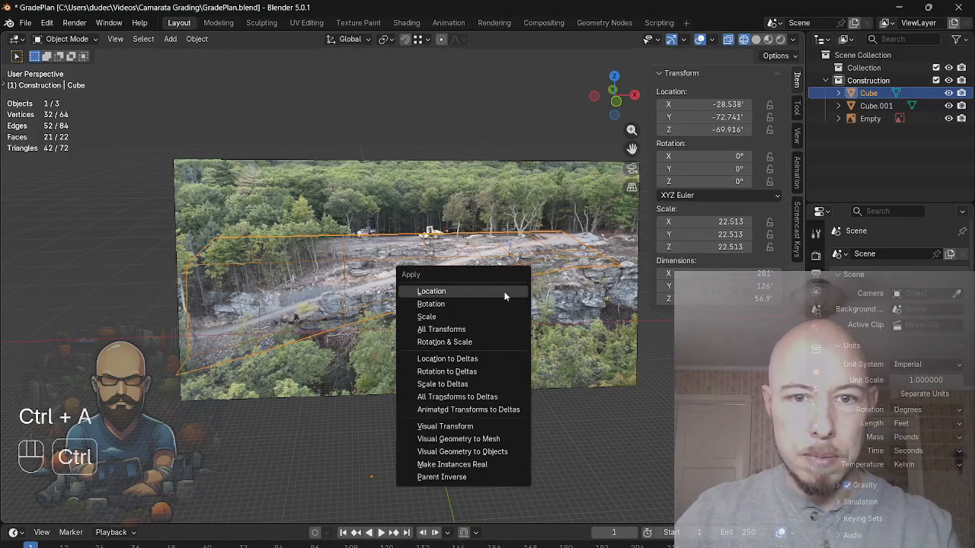
{"action": "left_click", "coordinate": [461, 317]}
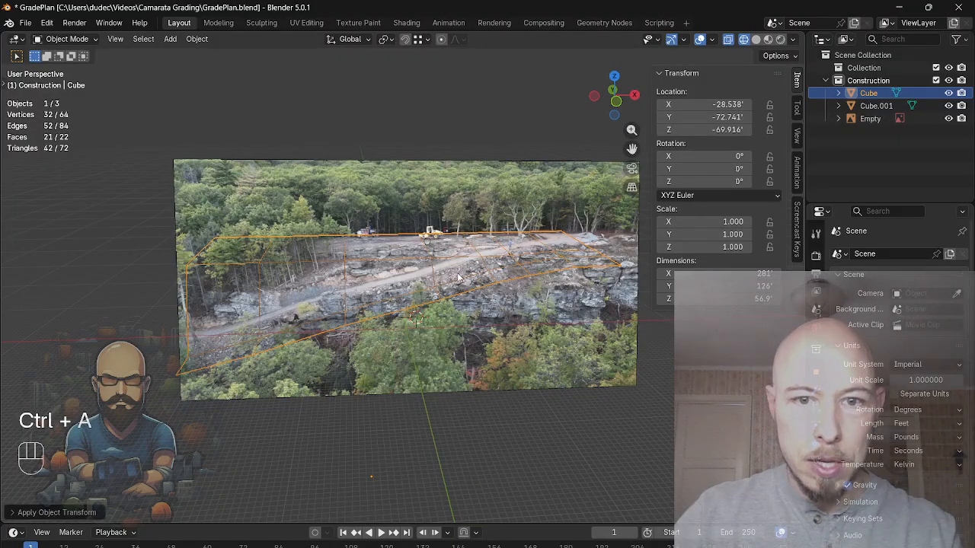
Snap the 3D cursor to the vertex on the upper pad's front edge below the roller and set the terrain's origin there
{"action": "middle_click_drag", "start_coordinate": [438, 278], "coordinate": [522, 288], "text": "shift"}
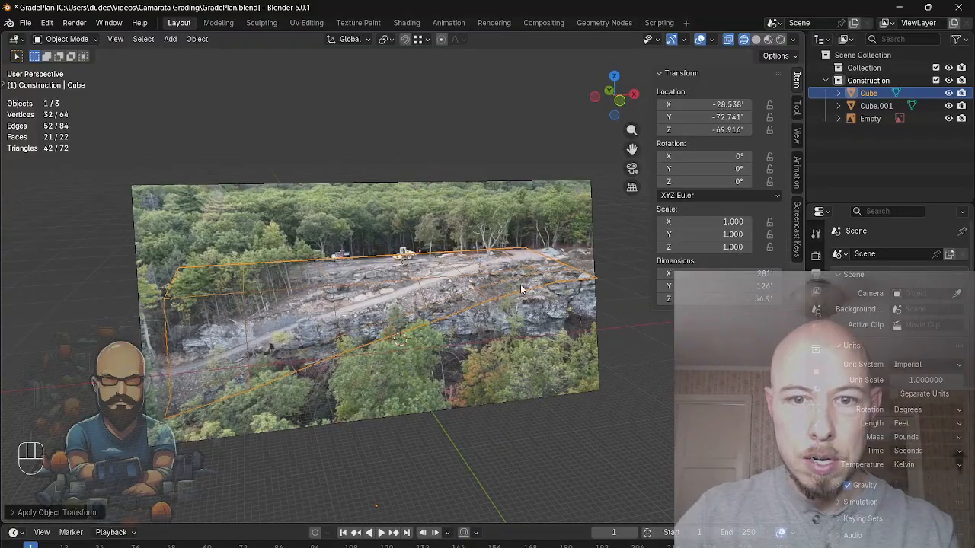
{"action": "key", "text": "Tab"}
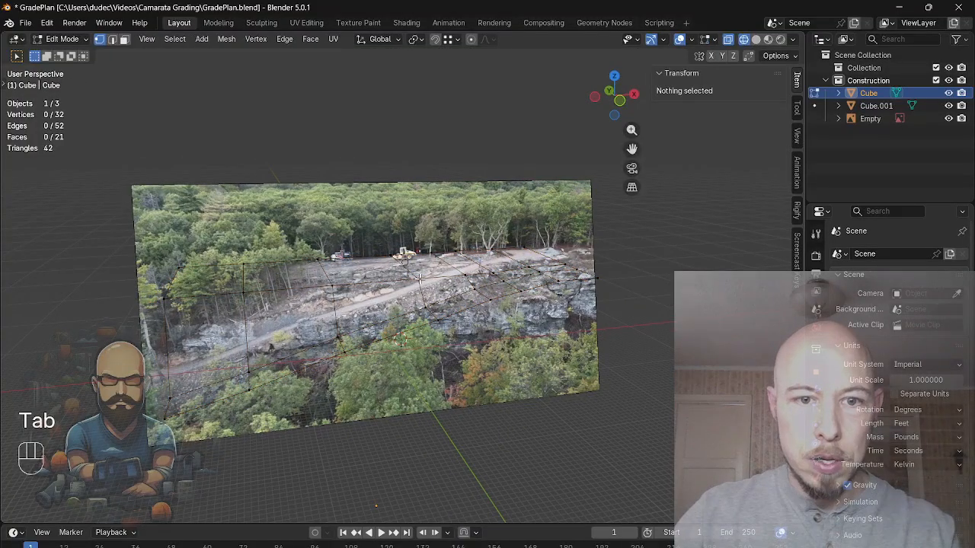
{"action": "left_click", "coordinate": [418, 280]}
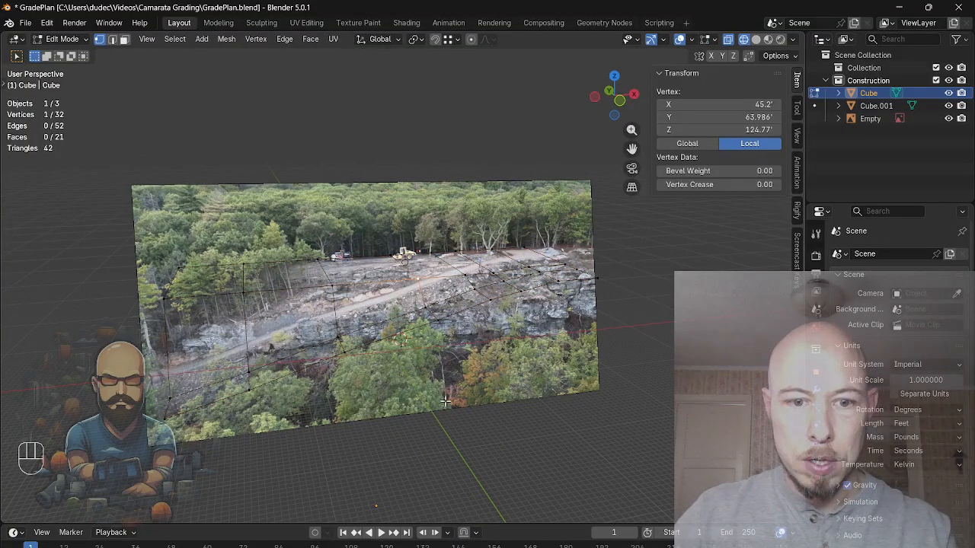
{"action": "middle_click_drag", "start_coordinate": [446, 322], "coordinate": [481, 328]}
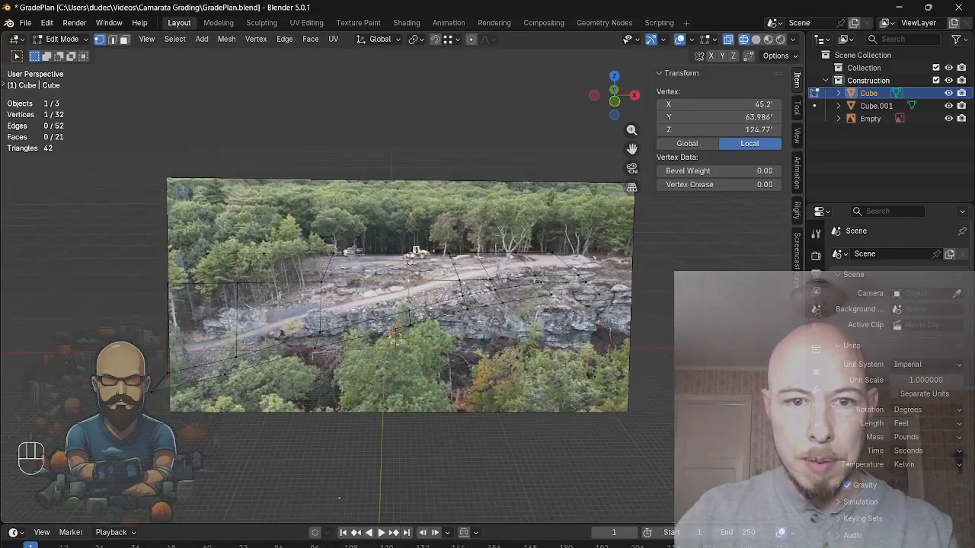
{"action": "key", "text": "shift+s"}
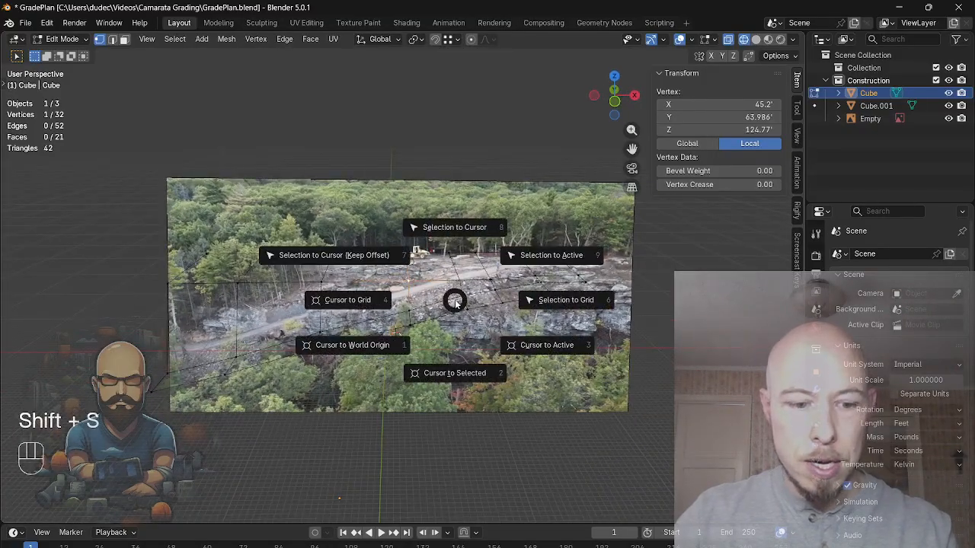
{"action": "key", "text": "2"}
{"action": "key", "text": "Tab"}
{"action": "key", "text": "F3"}
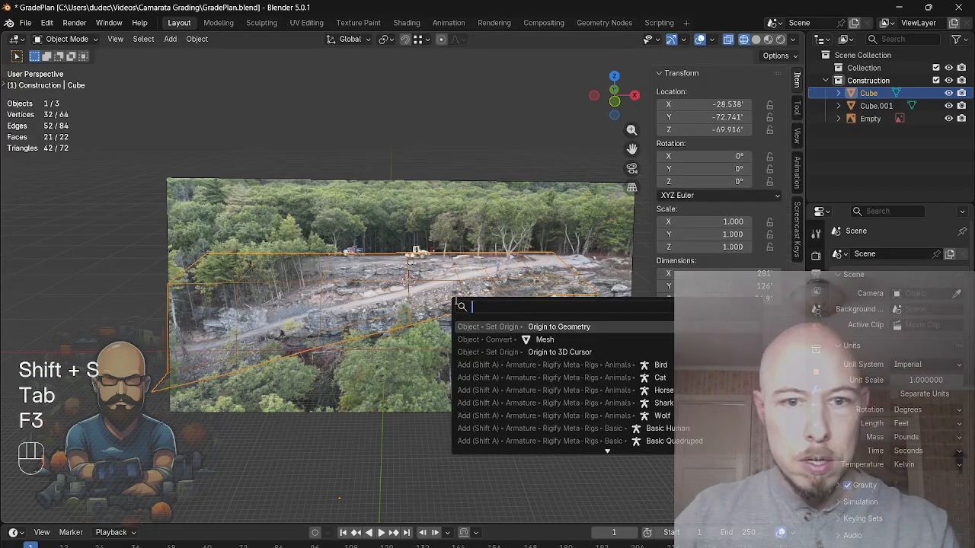
{"action": "left_click", "coordinate": [558, 351]}
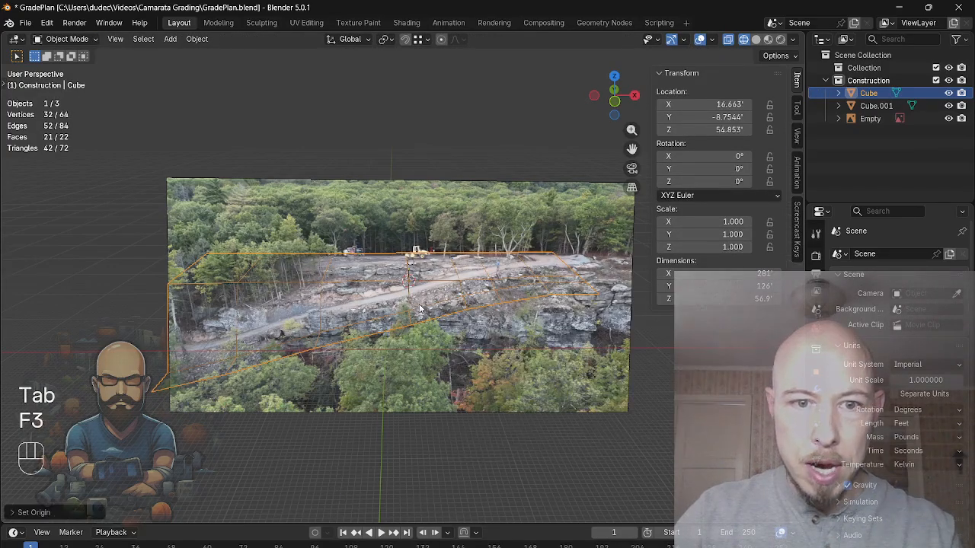
Examine the local coordinates of the terrain's vertices along the ramp, from its upper end to its lowest corner
{"action": "key", "text": "Tab"}
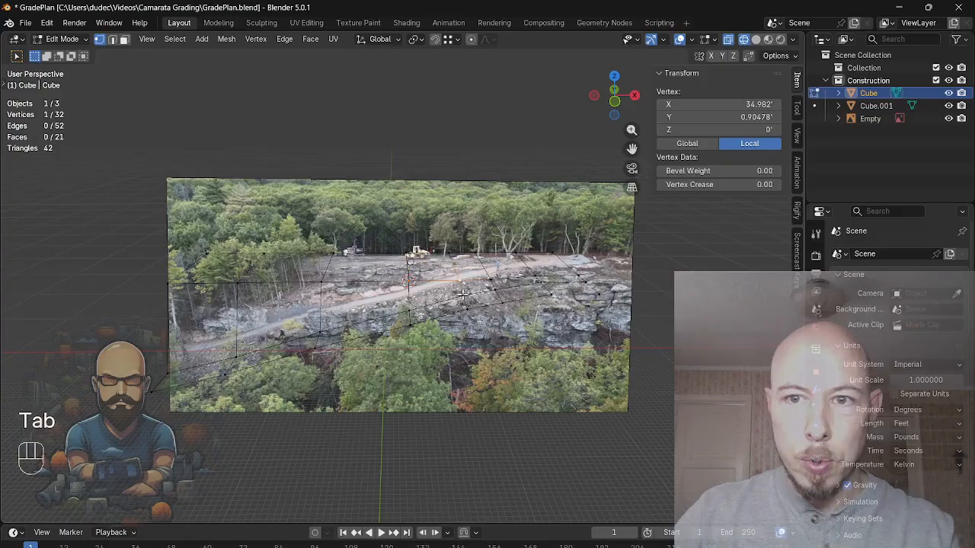
{"action": "left_click", "coordinate": [462, 294]}
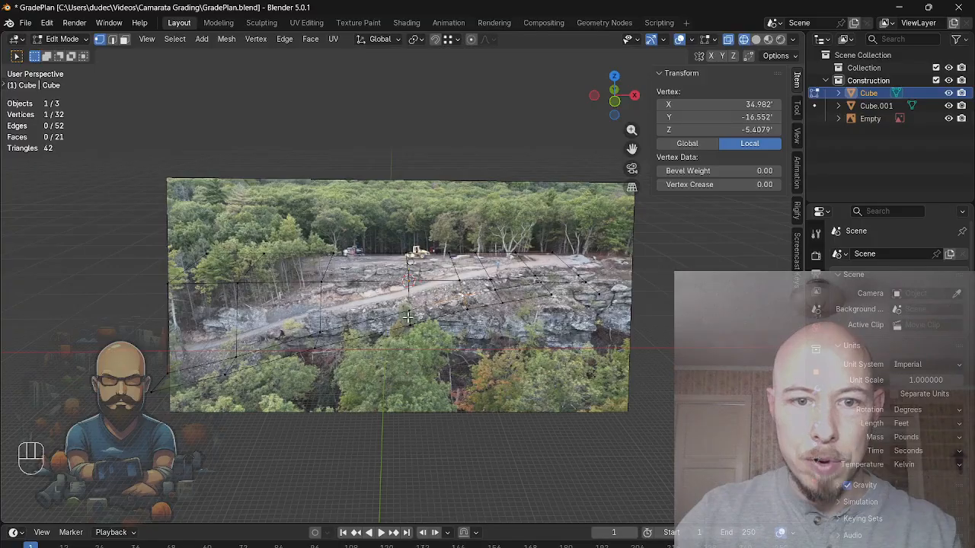
{"action": "middle_click_drag", "start_coordinate": [408, 317], "coordinate": [480, 281]}
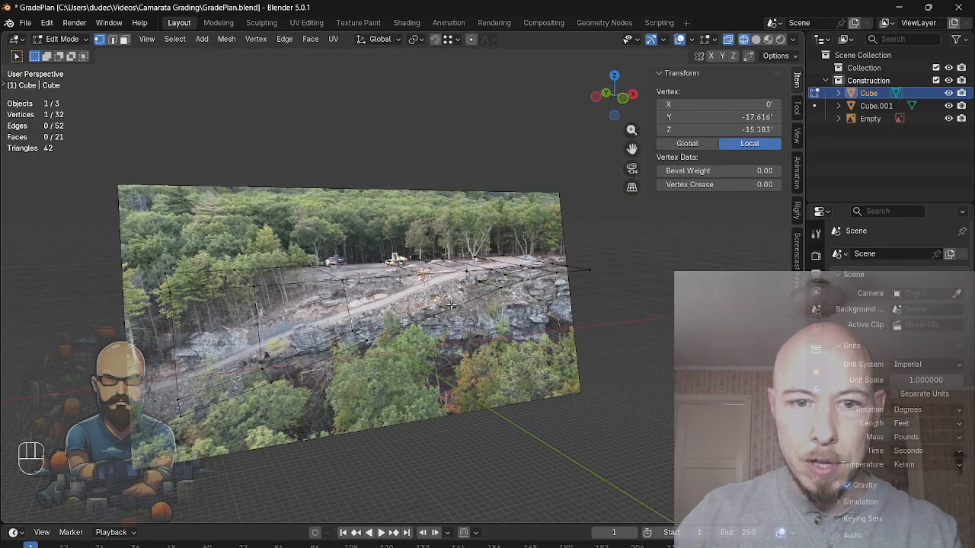
{"action": "left_click", "coordinate": [355, 327]}
{"action": "mouse_move", "coordinate": [469, 273]}
{"action": "middle_mouse_down"}
{"action": "mouse_move", "coordinate": [371, 295]}
{"action": "mouse_move", "coordinate": [526, 298]}
{"action": "mouse_move", "coordinate": [576, 251]}
{"action": "mouse_move", "coordinate": [598, 247]}
{"action": "mouse_move", "coordinate": [460, 284]}
{"action": "middle_mouse_up"}
{"action": "scroll", "coordinate": [484, 305], "scroll_direction": "down", "scroll_amount": 2}
{"action": "middle_click_drag", "start_coordinate": [506, 264], "coordinate": [519, 282], "text": "shift"}
{"action": "scroll", "coordinate": [478, 287], "scroll_direction": "up", "scroll_amount": 2}
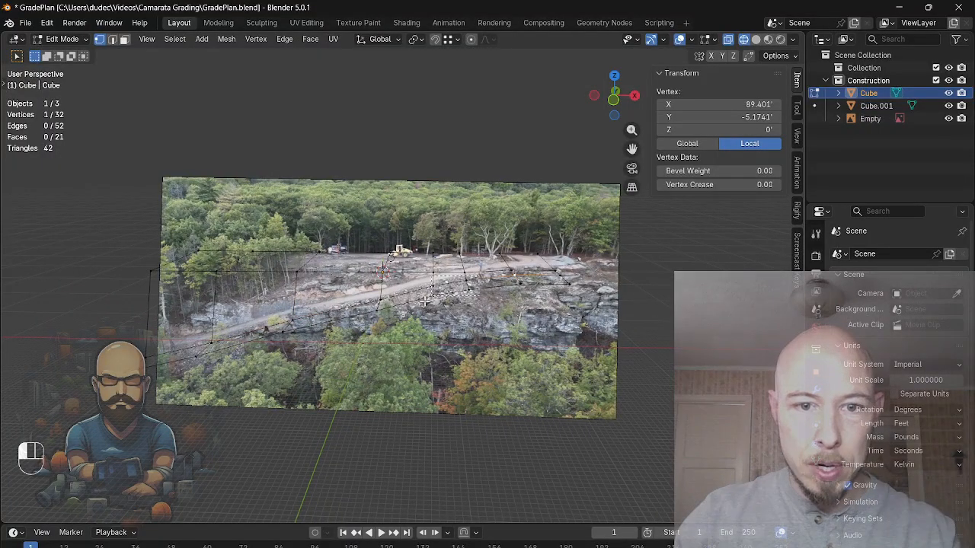
{"action": "left_click_drag", "start_coordinate": [425, 303], "coordinate": [424, 305]}
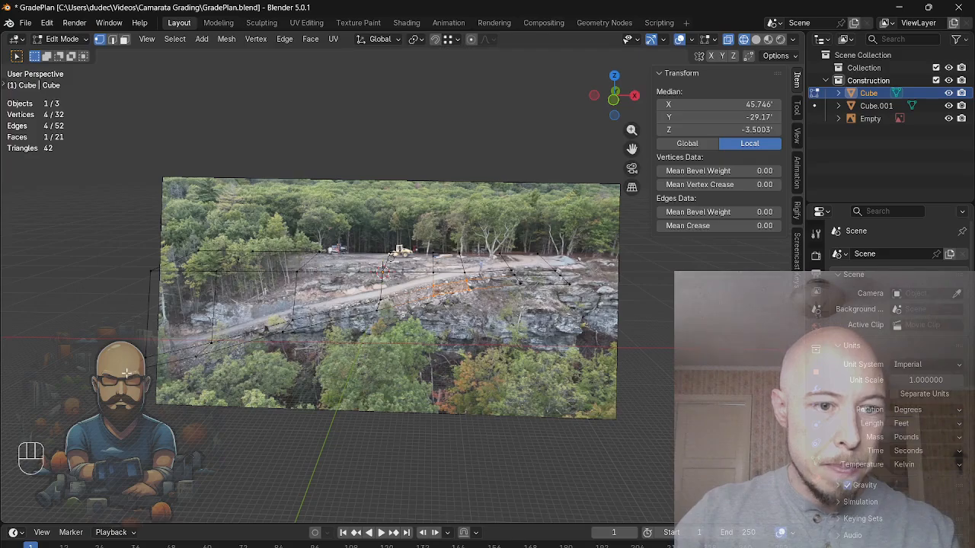
{"action": "left_click", "coordinate": [452, 350]}
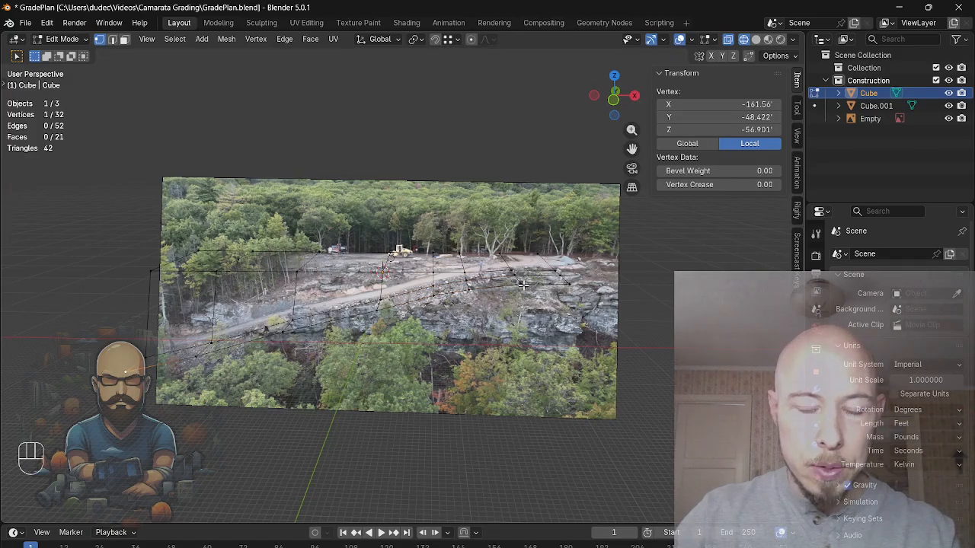
Place the 3D cursor near the terrain's front edge in top view, add a mesh plane there and scale it to about 314' square
{"action": "key", "text": "KP_7"}
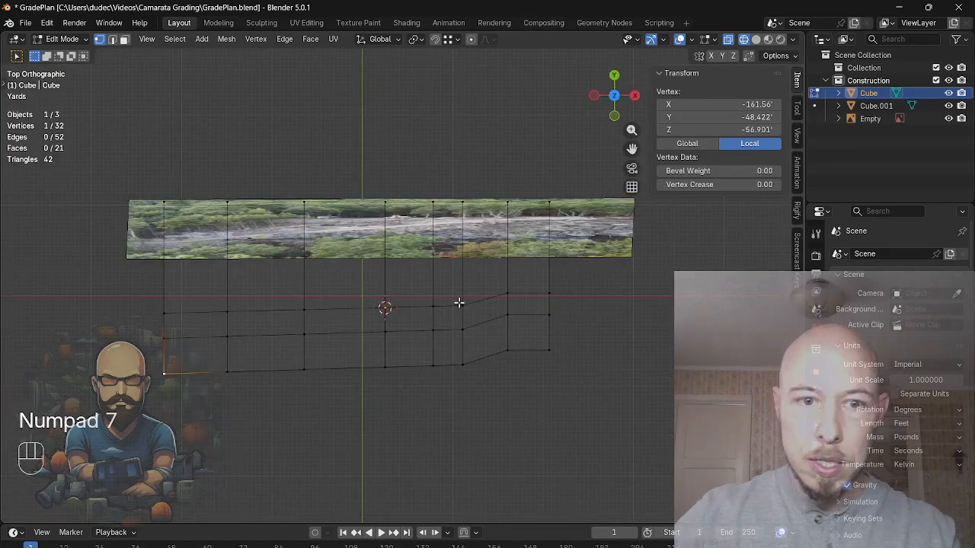
{"action": "right_click", "coordinate": [370, 354], "text": "shift"}
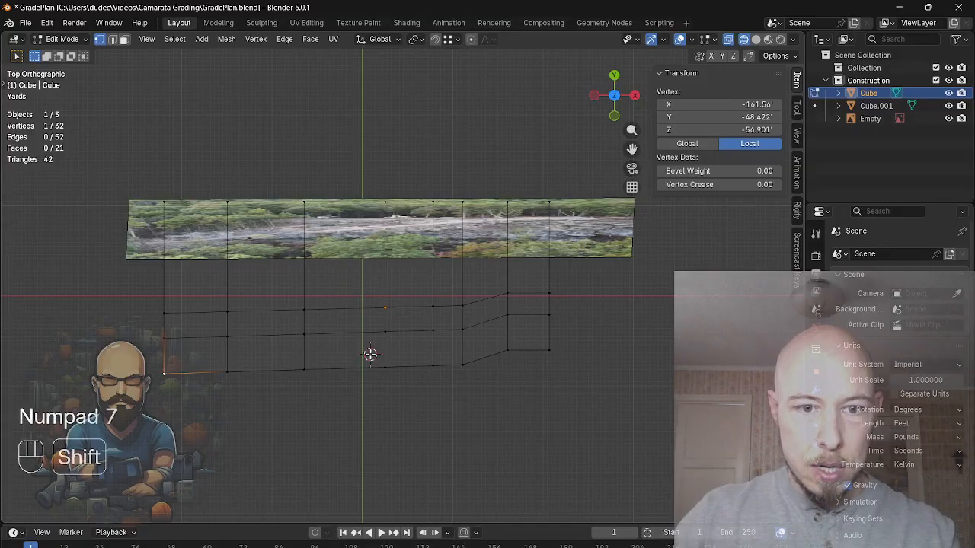
{"action": "key", "text": "Tab"}
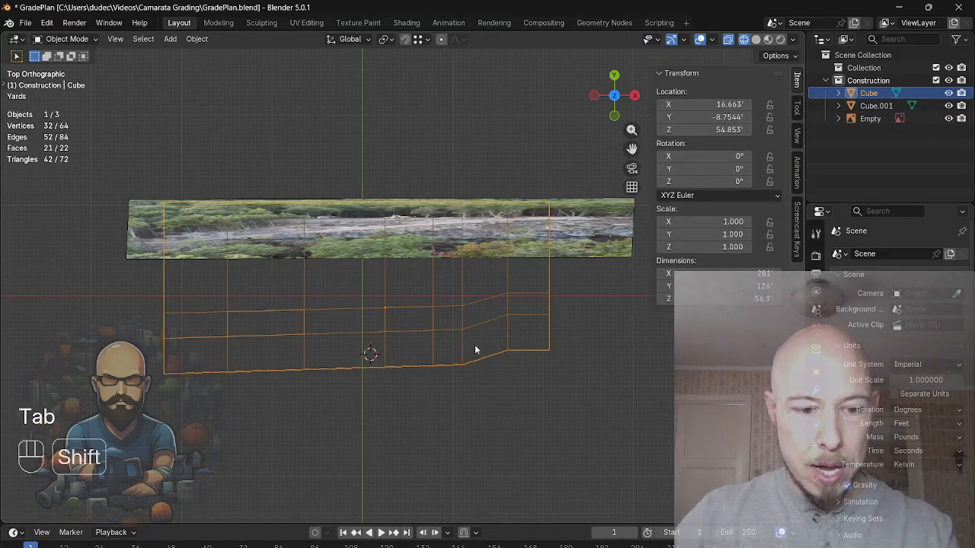
{"action": "key", "text": "shift+a"}
{"action": "mouse_move", "coordinate": [478, 320]}
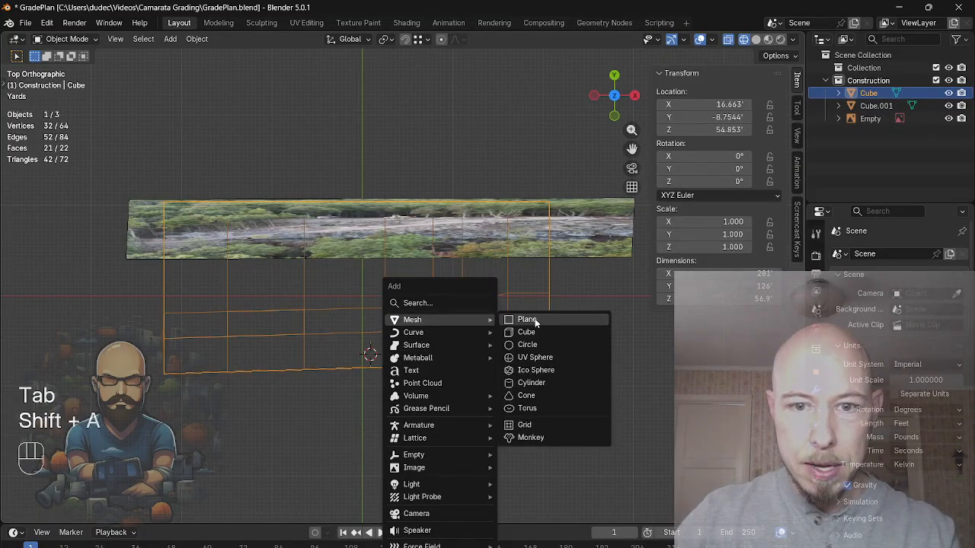
{"action": "left_click", "coordinate": [533, 320]}
{"action": "key", "text": "s"}
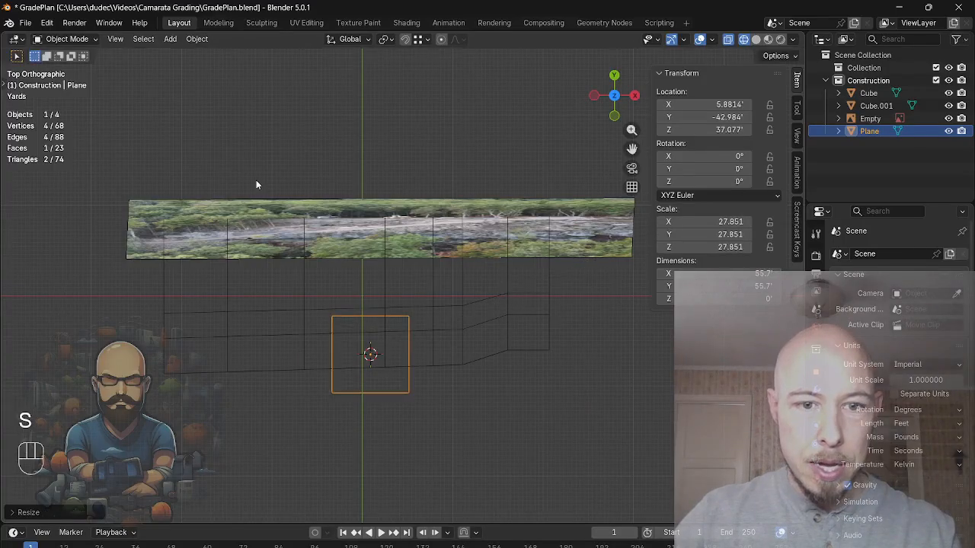
{"action": "key", "text": "s"}
{"action": "key", "text": "s"}
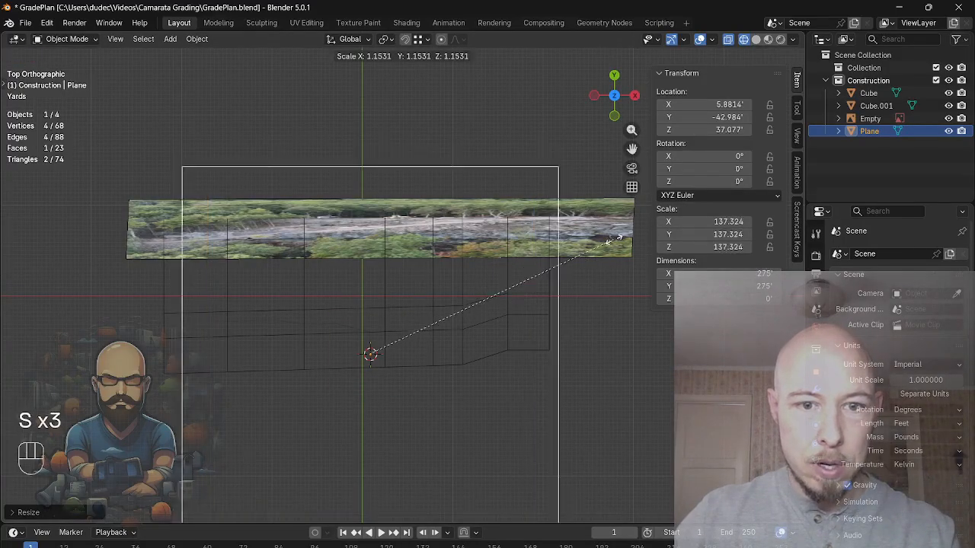
{"action": "left_click", "coordinate": [573, 283]}
In front view, rotate the plane to about -13.8° around Y and move it to line up with the ramp's slope
{"action": "key", "text": "KP_1"}
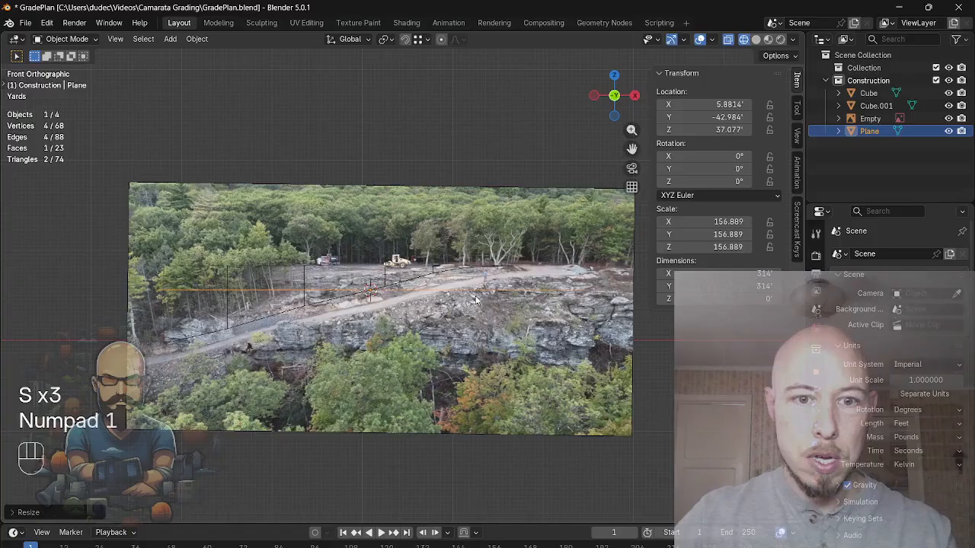
{"action": "key", "text": "r"}
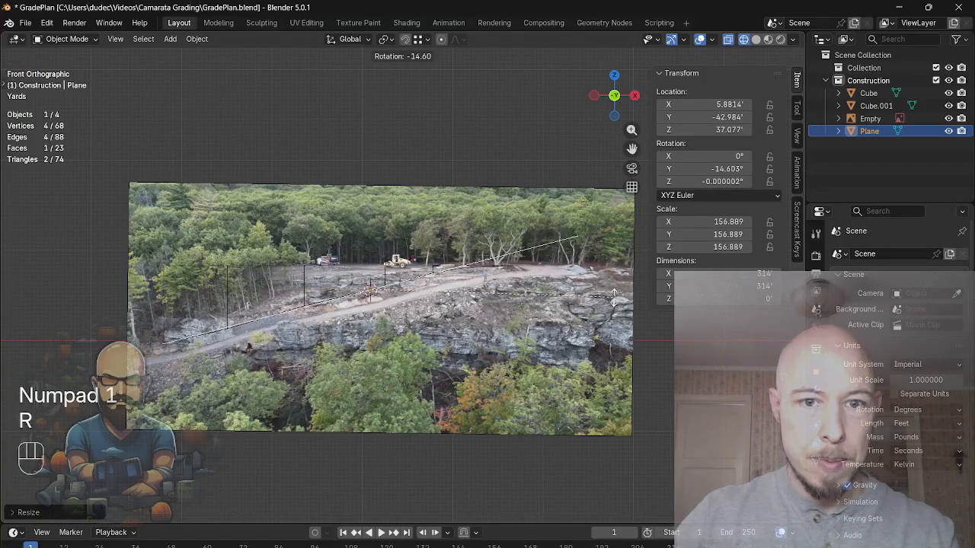
{"action": "left_click", "coordinate": [610, 299]}
{"action": "key", "text": "g"}
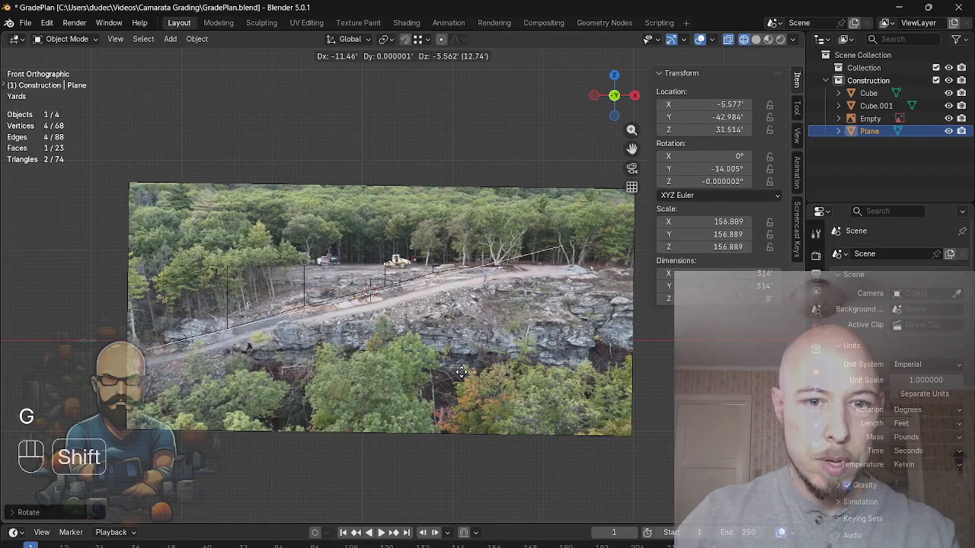
{"action": "left_click", "coordinate": [460, 368]}
{"action": "key", "text": "r"}
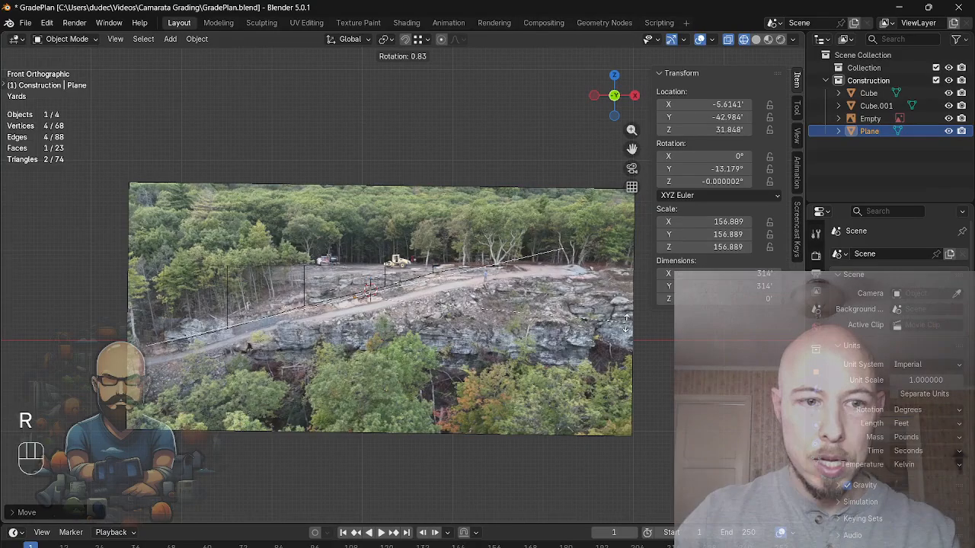
{"action": "left_click", "coordinate": [625, 318]}
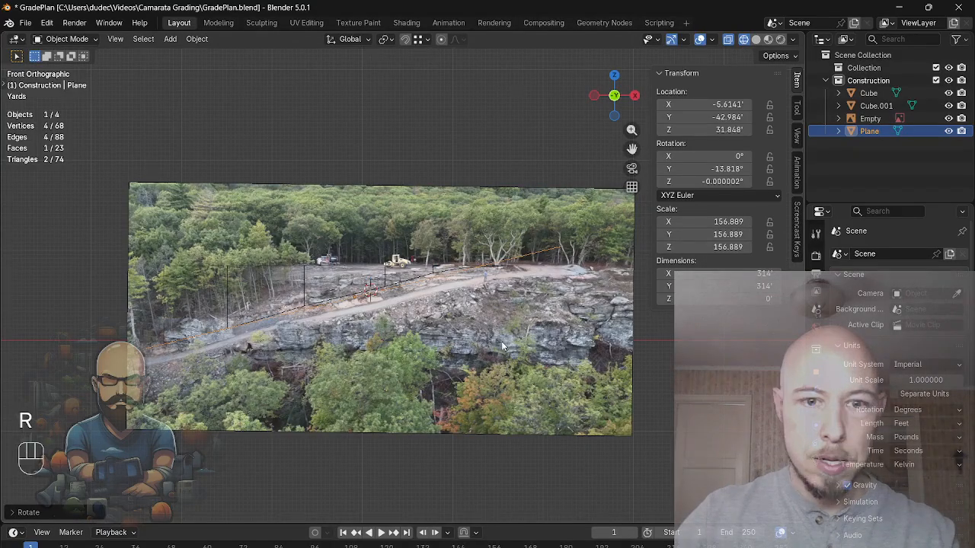
{"action": "key", "text": "g"}
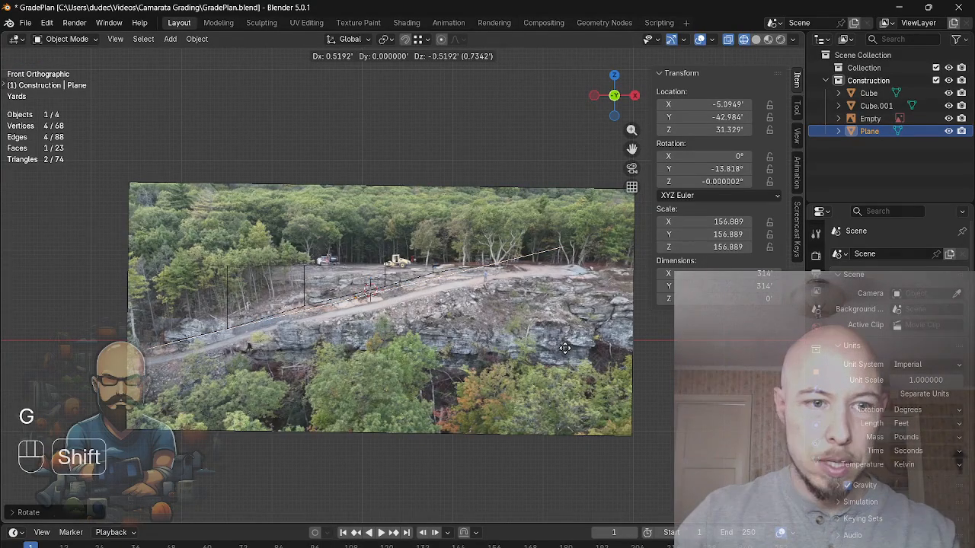
{"action": "left_click", "coordinate": [564, 341]}
Switch to solid shading and assign the terrain's vertices along both edges of the ramp to a new vertex group
{"action": "mouse_move", "coordinate": [564, 341]}
{"action": "middle_mouse_down"}
{"action": "mouse_move", "coordinate": [566, 301]}
{"action": "mouse_move", "coordinate": [537, 329]}
{"action": "mouse_move", "coordinate": [502, 304]}
{"action": "mouse_move", "coordinate": [354, 314]}
{"action": "middle_mouse_up"}
{"action": "key", "text": "shift+z"}
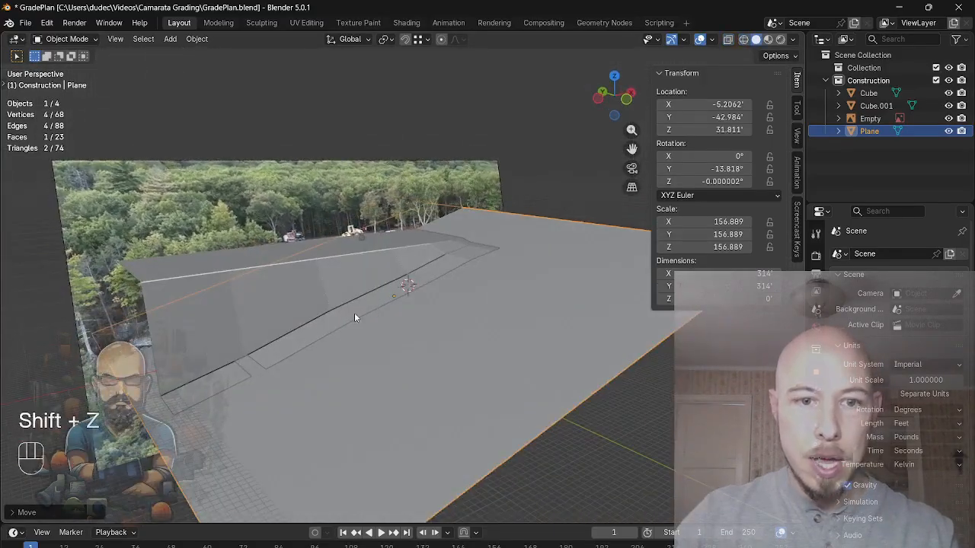
{"action": "left_click", "coordinate": [351, 314]}
{"action": "key", "text": "Tab"}
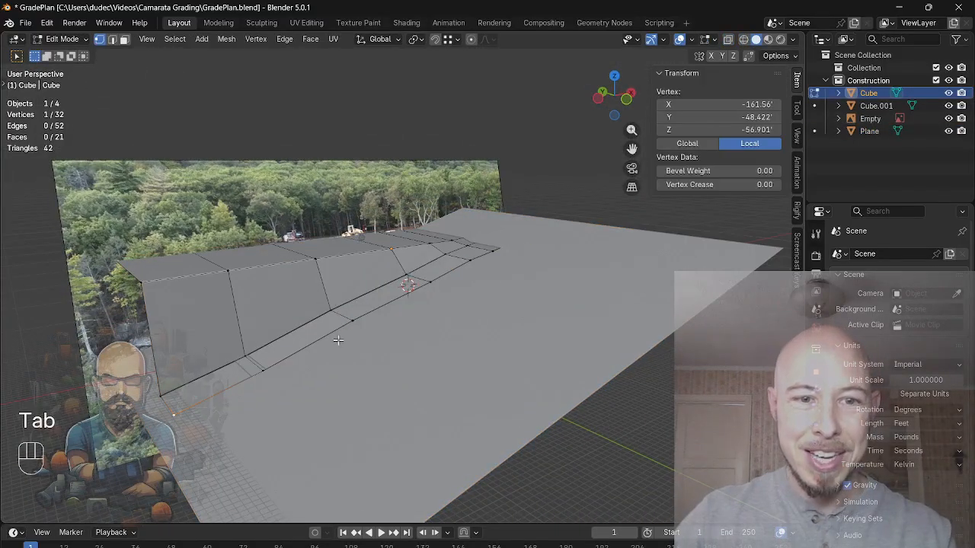
{"action": "left_click_drag", "start_coordinate": [147, 380], "coordinate": [194, 428]}
{"action": "left_click_drag", "start_coordinate": [234, 336], "coordinate": [292, 391], "text": "shift"}
{"action": "left_click_drag", "start_coordinate": [321, 295], "coordinate": [374, 335], "text": "shift"}
{"action": "left_click_drag", "start_coordinate": [446, 298], "coordinate": [505, 261], "text": "shift"}
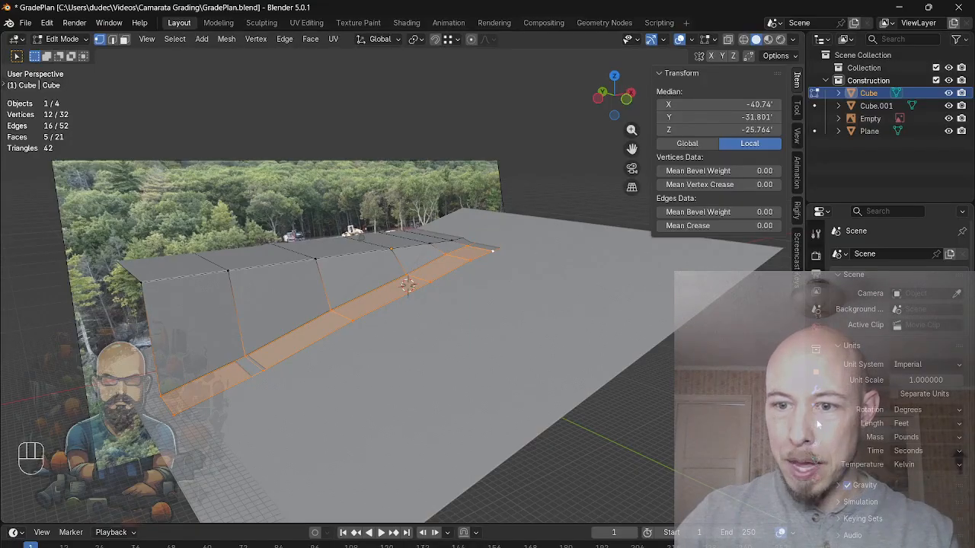
{"action": "left_click", "coordinate": [813, 461]}
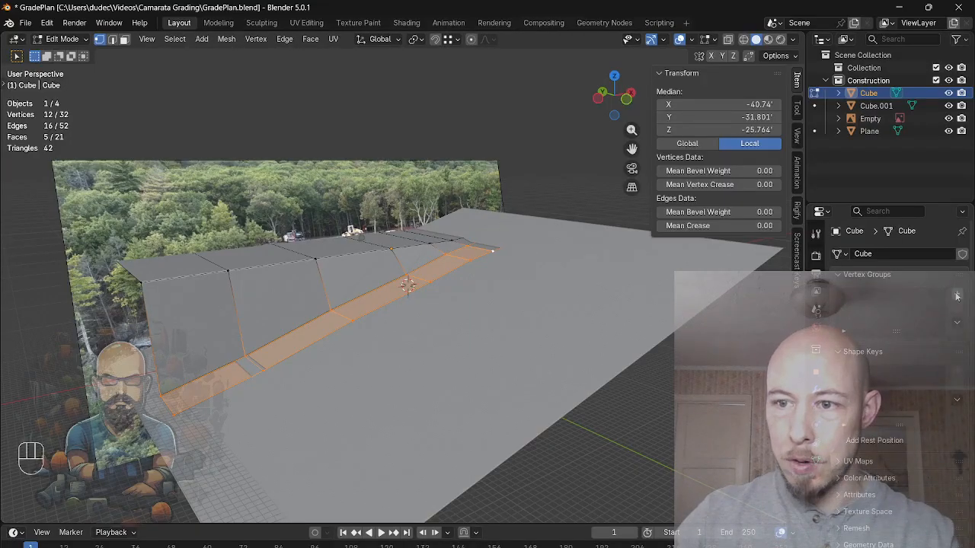
{"action": "left_click", "coordinate": [956, 294]}
{"action": "left_click", "coordinate": [849, 372]}
Add a Shrinkwrap modifier to the terrain using the Project method along Z in both negative and positive directions
{"action": "left_click", "coordinate": [816, 392]}
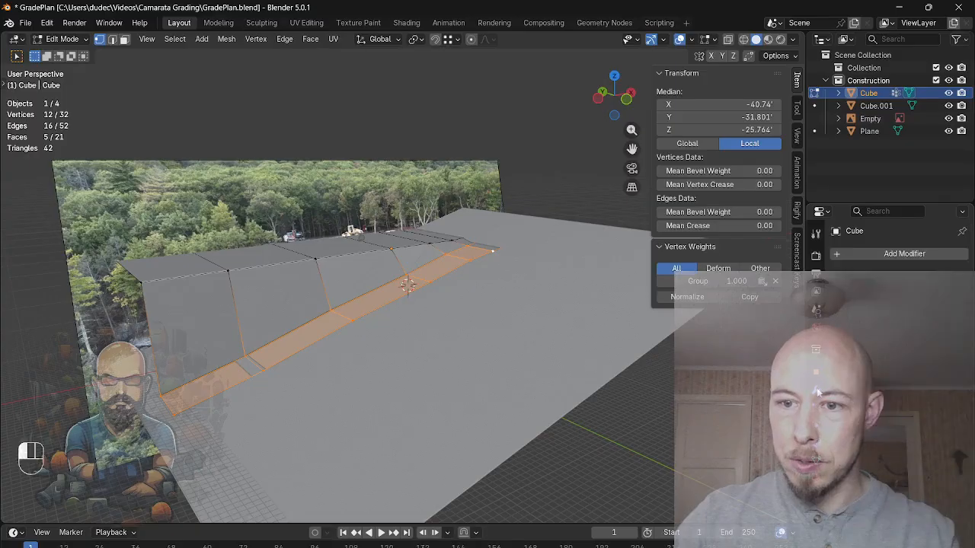
{"action": "left_click", "coordinate": [870, 252]}
{"action": "mouse_move", "coordinate": [838, 273]}
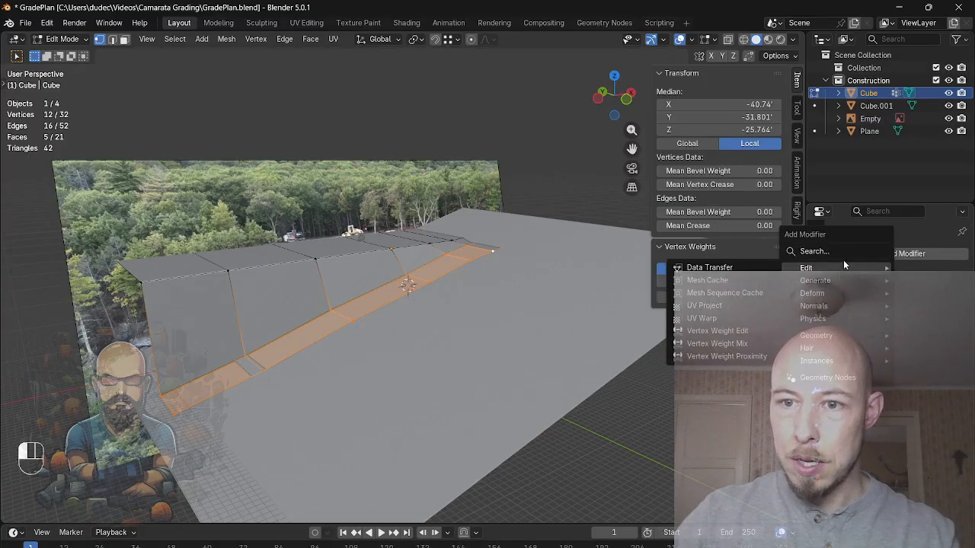
{"action": "type", "text": "shr"}
{"action": "key", "text": "Return"}
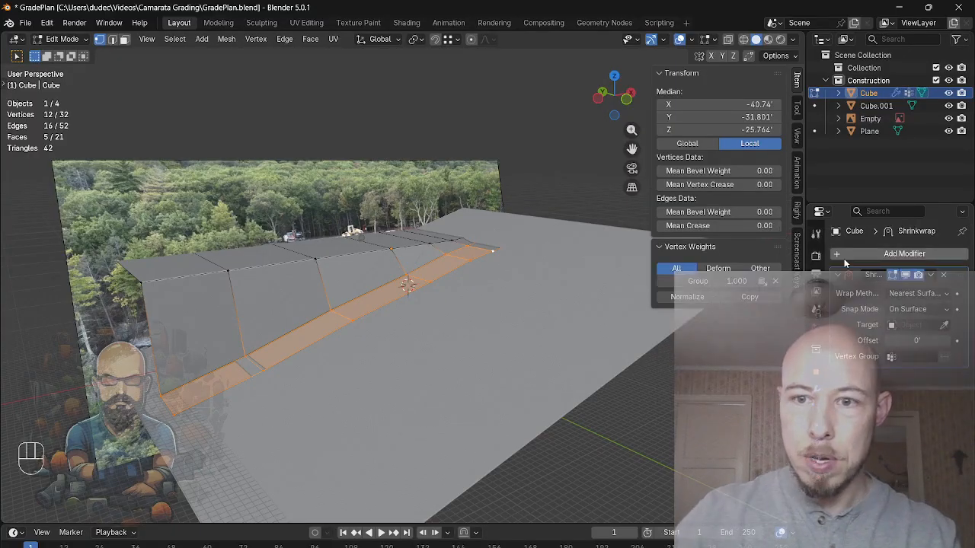
{"action": "left_click", "coordinate": [916, 293]}
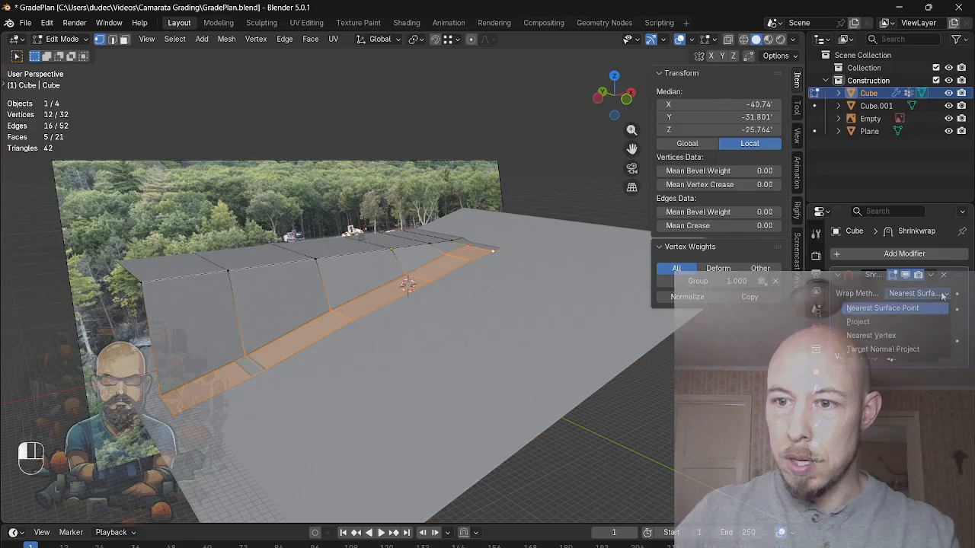
{"action": "left_click", "coordinate": [906, 321]}
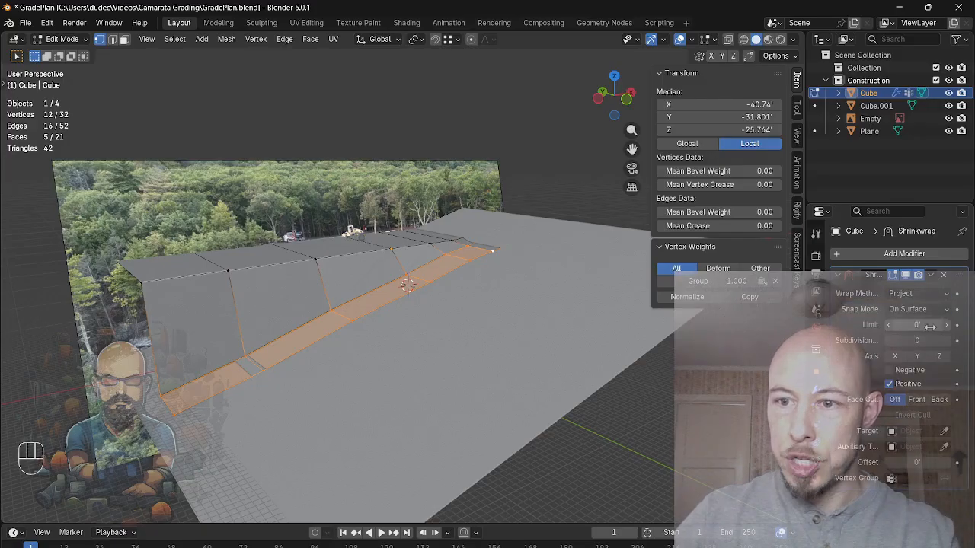
{"action": "left_click", "coordinate": [899, 370]}
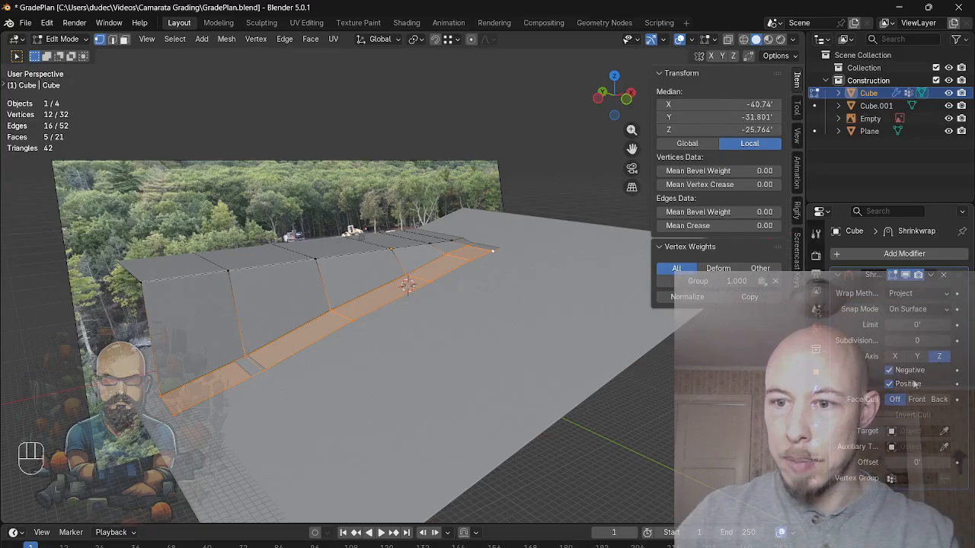
Set the Shrinkwrap target to the tilted Plane, limit it to the vertex group Group and return to Object Mode
{"action": "left_click", "coordinate": [945, 431]}
{"action": "left_click", "coordinate": [582, 320]}
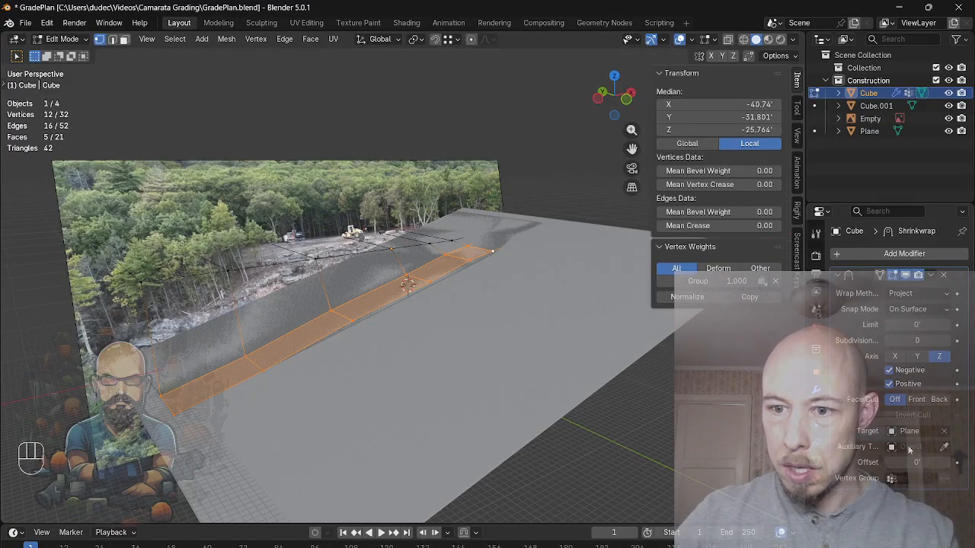
{"action": "left_click", "coordinate": [903, 481]}
{"action": "left_click", "coordinate": [844, 345]}
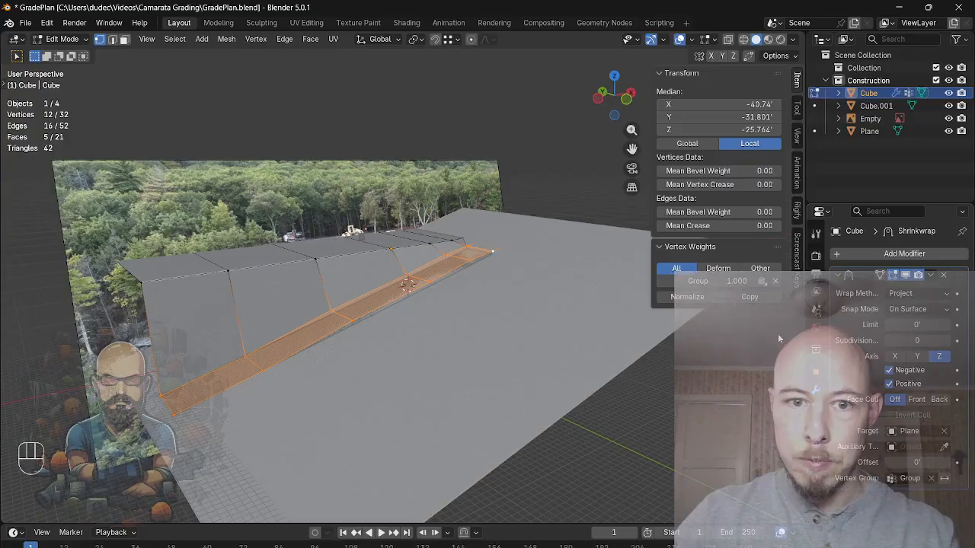
{"action": "key", "text": "Tab"}
Duplicate the terrain in place and apply the Shrinkwrap modifier on the copy
{"action": "middle_click_drag", "start_coordinate": [434, 313], "coordinate": [503, 274]}
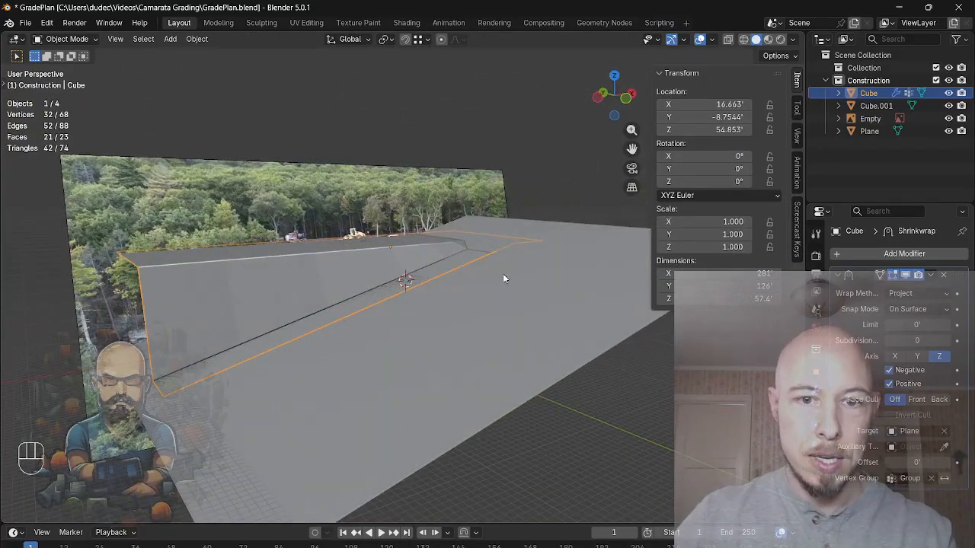
{"action": "middle_click_drag", "start_coordinate": [414, 349], "coordinate": [503, 314], "text": "shift"}
{"action": "key", "text": "Tab"}
{"action": "key", "text": "Tab"}
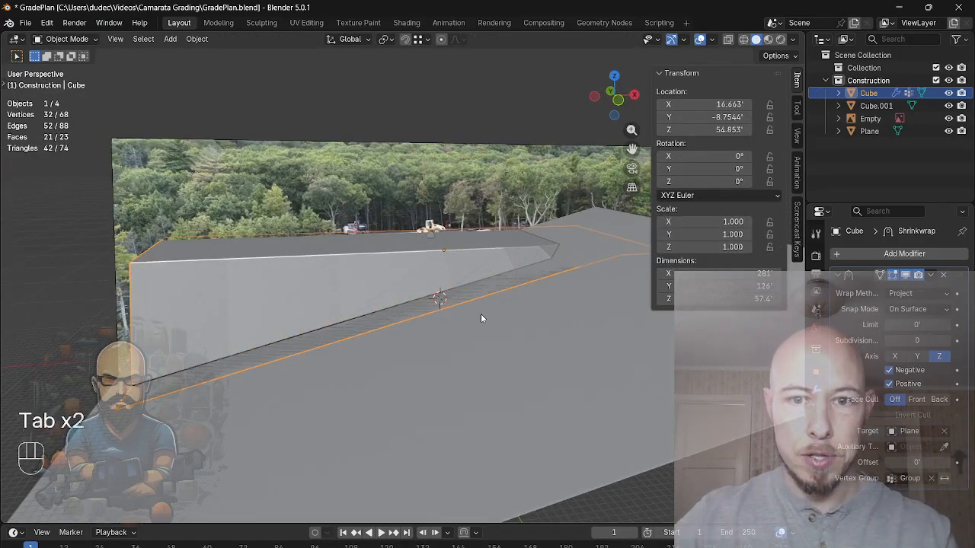
{"action": "middle_click_drag", "start_coordinate": [468, 356], "coordinate": [449, 297], "text": "shift"}
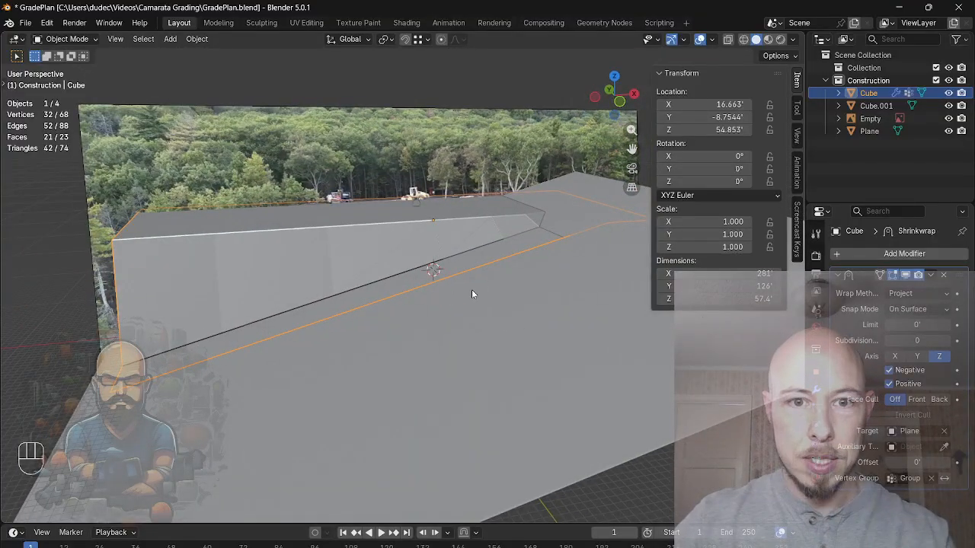
{"action": "key", "text": "shift+d"}
{"action": "key", "text": "Escape"}
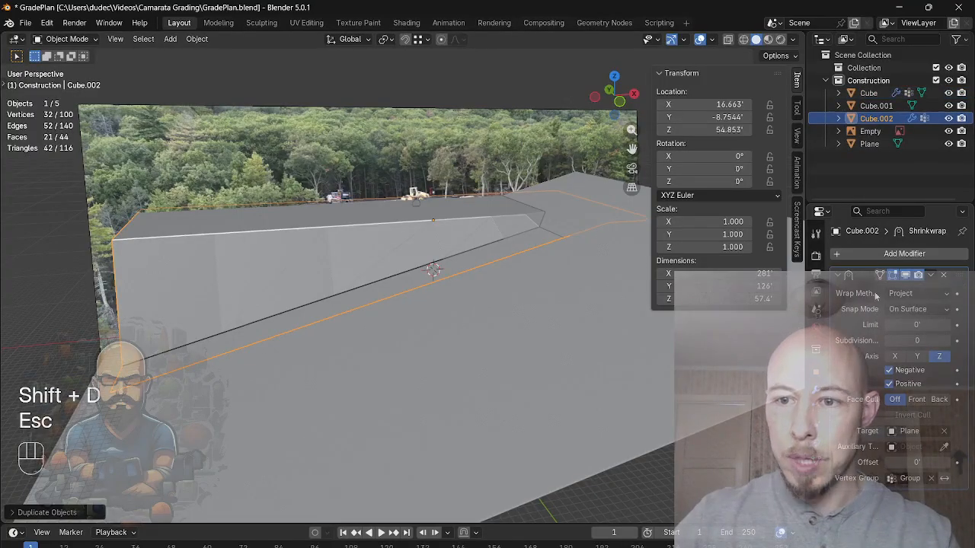
{"action": "key", "text": "ctrl+a"}
{"action": "key", "text": "Tab"}
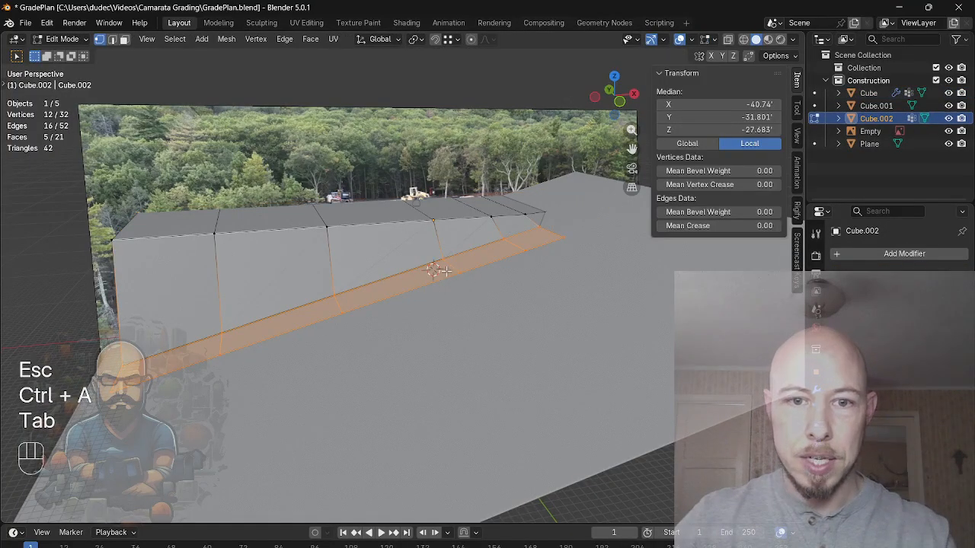
{"action": "key", "text": "Tab"}
Turn off the original terrain's Shrinkwrap effect in the viewport and hide the tilted plane
{"action": "left_click", "coordinate": [422, 238]}
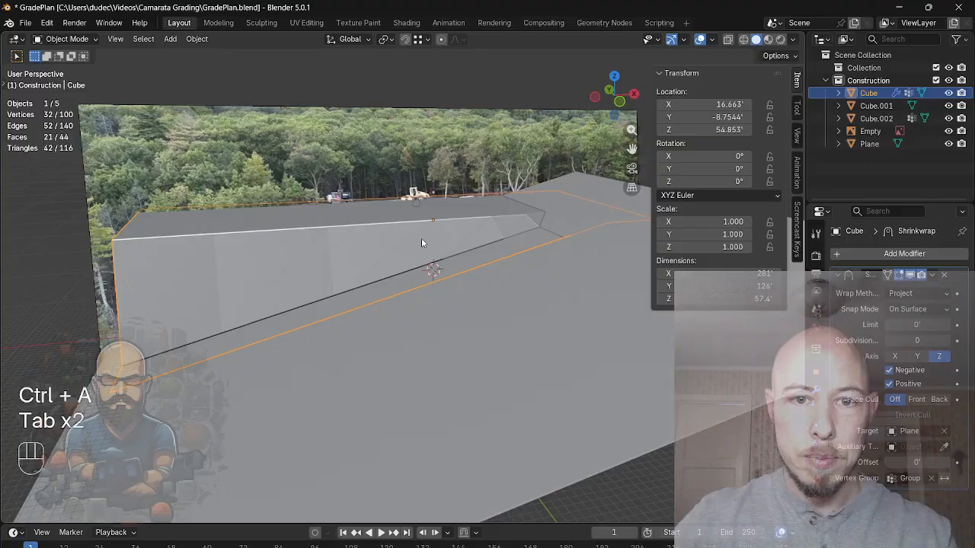
{"action": "left_click", "coordinate": [906, 275]}
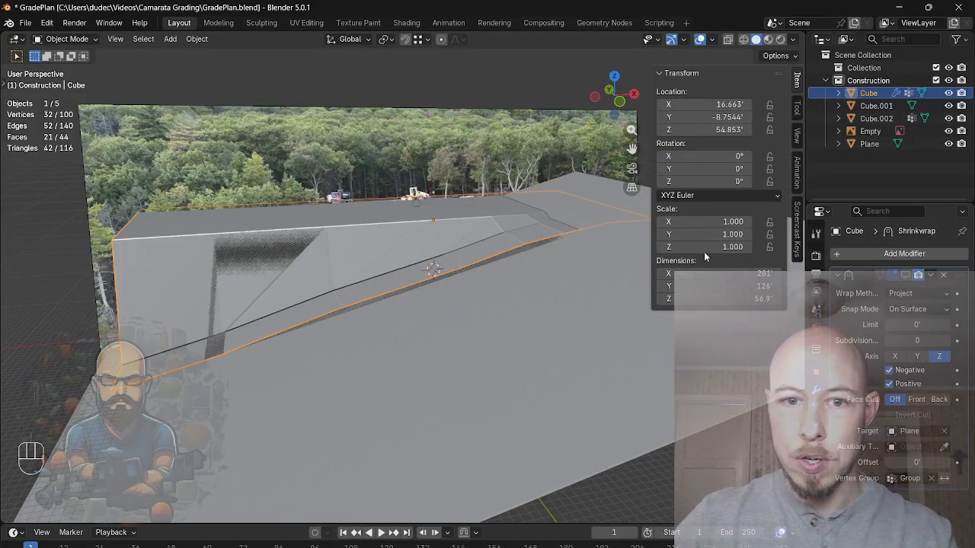
{"action": "left_click", "coordinate": [452, 275]}
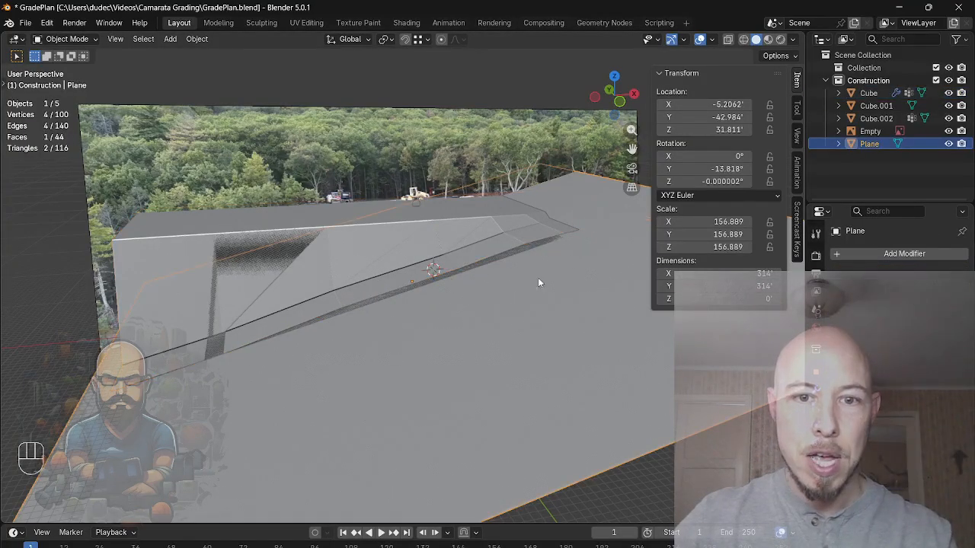
{"action": "middle_click_drag", "start_coordinate": [538, 277], "coordinate": [487, 245]}
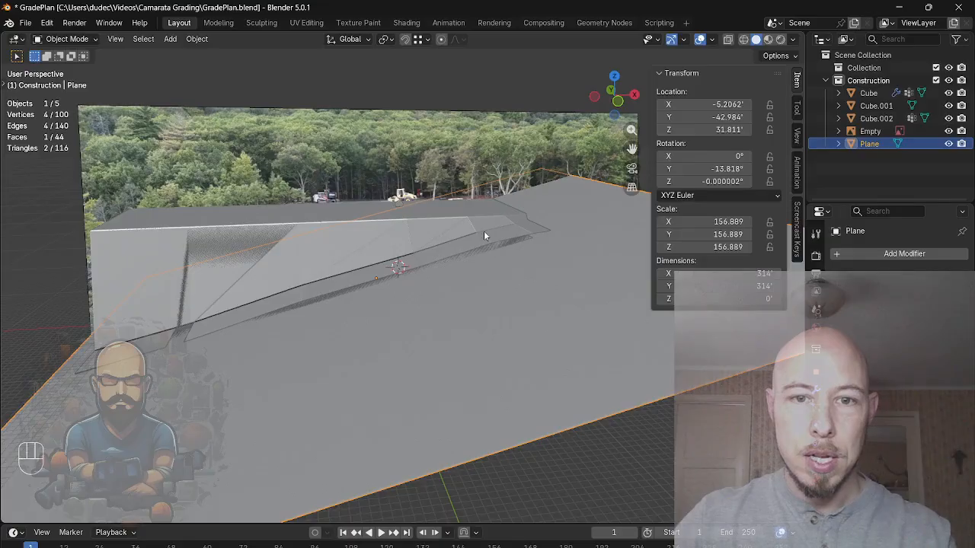
{"action": "left_click", "coordinate": [483, 237]}
{"action": "scroll", "coordinate": [492, 241], "scroll_direction": "up", "scroll_amount": 2}
{"action": "left_click", "coordinate": [537, 331]}
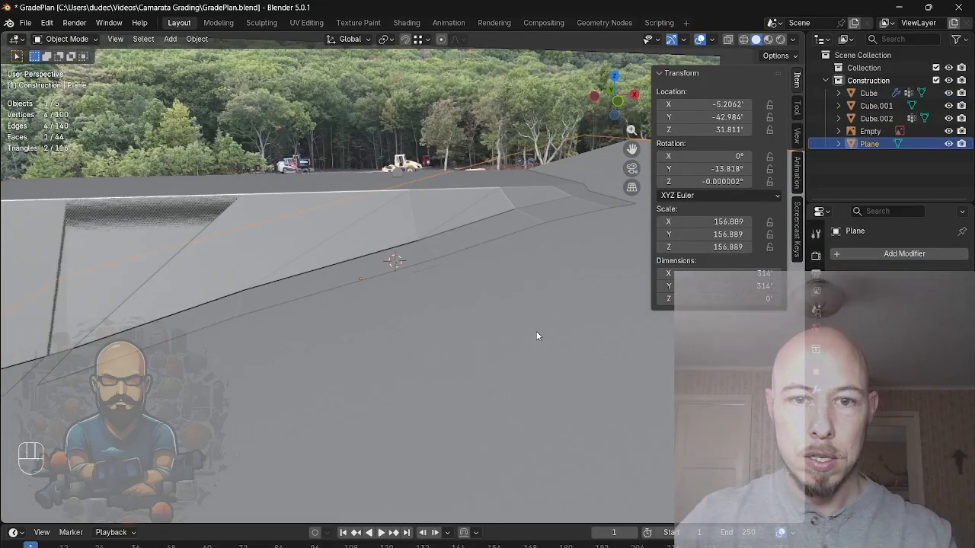
{"action": "key", "text": "h"}
Measure the vertical offset between an outer ramp vertex of the original terrain and the graded surface with a cancelled move along Z
{"action": "left_click", "coordinate": [537, 231]}
{"action": "middle_click_drag", "start_coordinate": [540, 231], "coordinate": [525, 243], "text": "shift"}
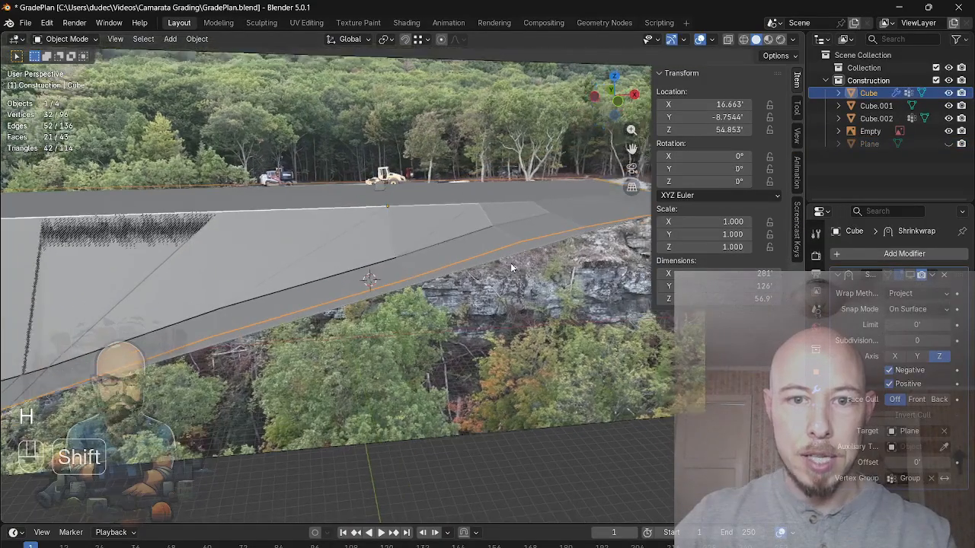
{"action": "key", "text": "Tab"}
{"action": "left_click", "coordinate": [521, 245]}
{"action": "key", "text": "g"}
{"action": "key", "text": "z"}
{"action": "key", "text": "ctrl"}
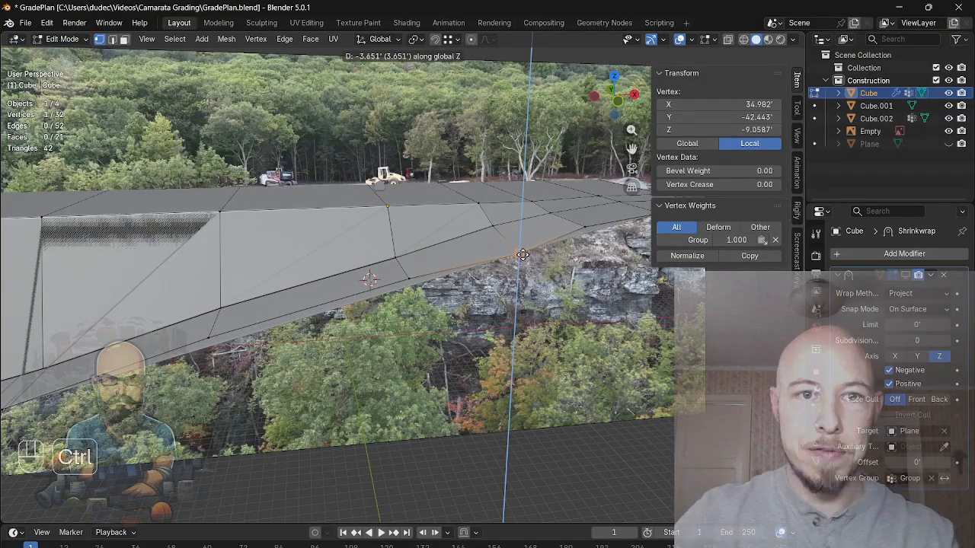
{"action": "key", "text": "Escape"}
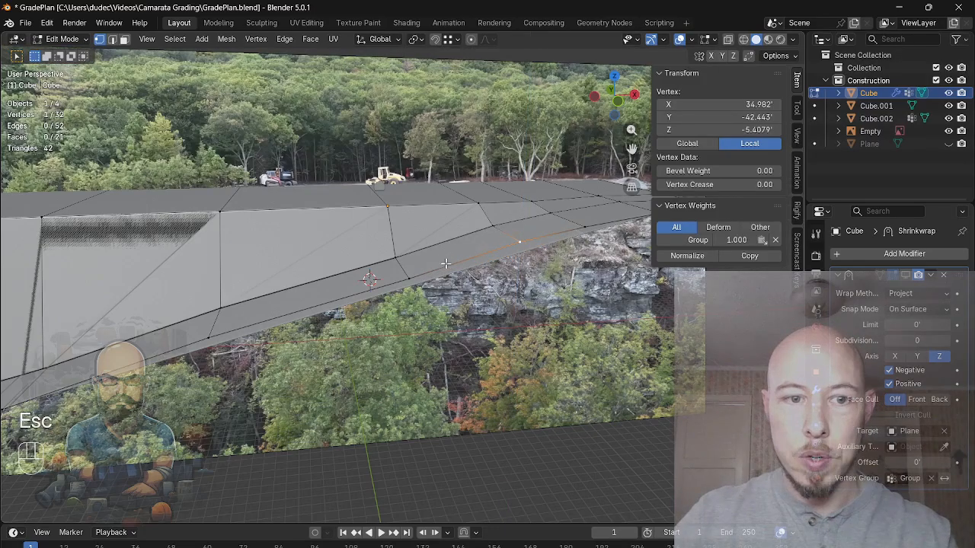
Examine the local coordinates of the vertices along the outer ramp edge on the graded terrain copy
{"action": "scroll", "coordinate": [446, 264], "scroll_direction": "down", "scroll_amount": 3}
{"action": "mouse_move", "coordinate": [446, 264]}
{"action": "middle_mouse_down", "text": "shift"}
{"action": "mouse_move", "coordinate": [446, 289]}
{"action": "mouse_move", "coordinate": [459, 263]}
{"action": "middle_mouse_up", "text": "shift"}
{"action": "key", "text": "Tab"}
{"action": "left_click", "coordinate": [459, 263]}
{"action": "key", "text": "Tab"}
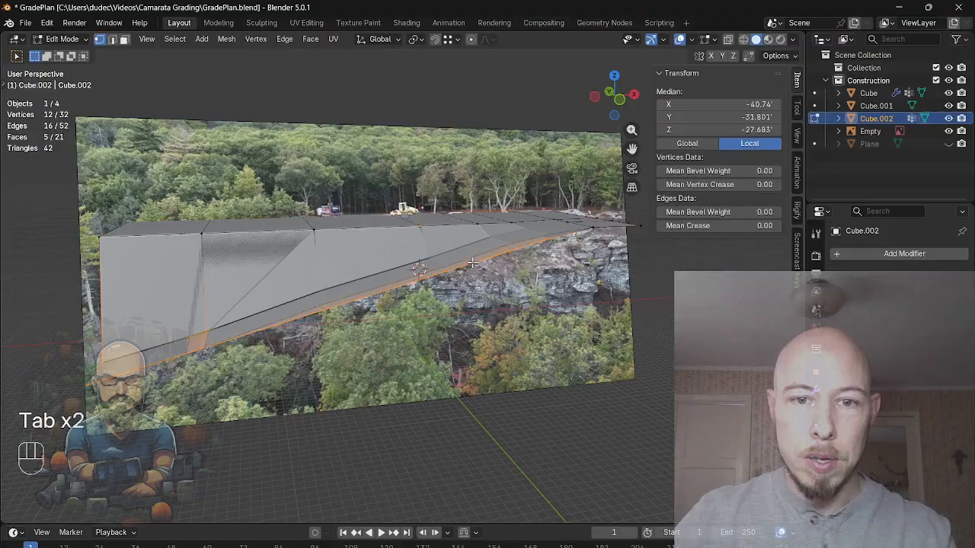
{"action": "left_click", "coordinate": [509, 253]}
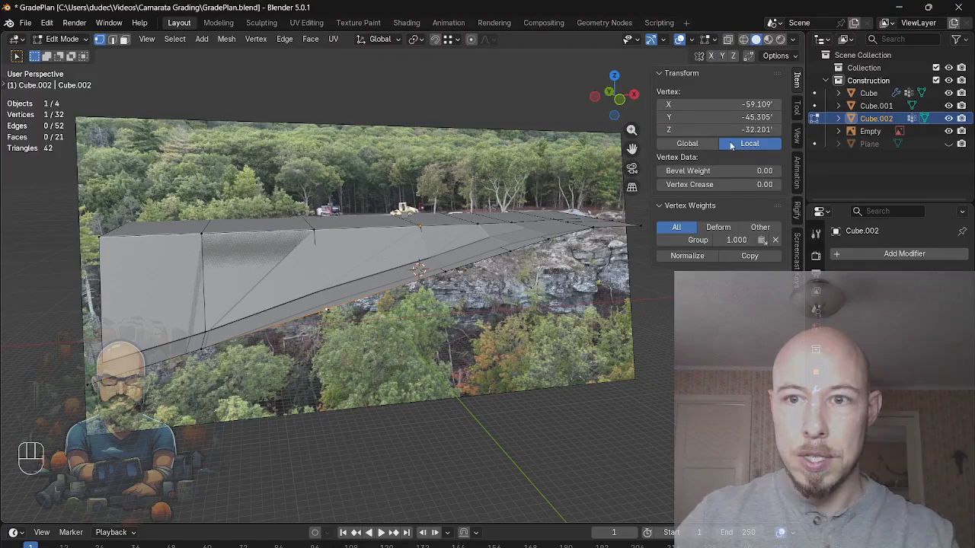
{"action": "middle_click_drag", "start_coordinate": [404, 294], "coordinate": [215, 341], "text": "shift"}
{"action": "middle_click_drag", "start_coordinate": [411, 275], "coordinate": [248, 313], "text": "shift"}
{"action": "middle_click_drag", "start_coordinate": [250, 351], "coordinate": [368, 259], "text": "shift"}
{"action": "middle_click_drag", "start_coordinate": [453, 259], "coordinate": [410, 329]}
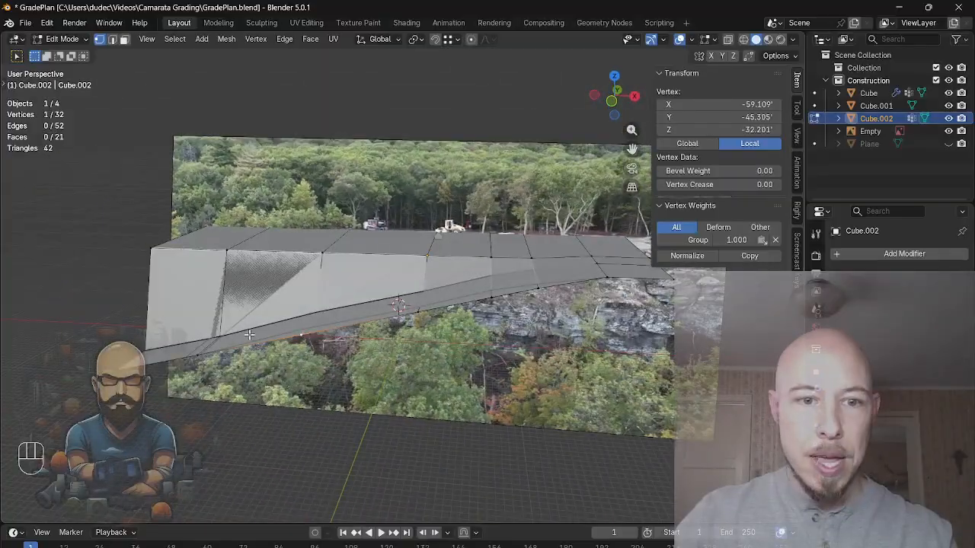
{"action": "middle_click_drag", "start_coordinate": [544, 307], "coordinate": [455, 354]}
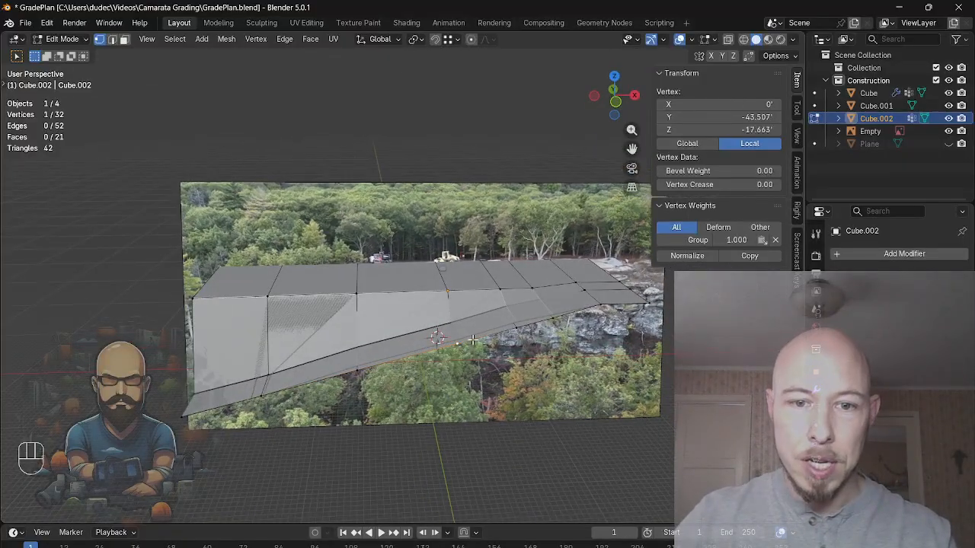
Measure the height difference at the selected outer ramp vertex of the graded terrain copy with a cancelled move along Z
{"action": "scroll", "coordinate": [472, 340], "scroll_direction": "up", "scroll_amount": 3}
{"action": "key", "text": "g"}
{"action": "key", "text": "z"}
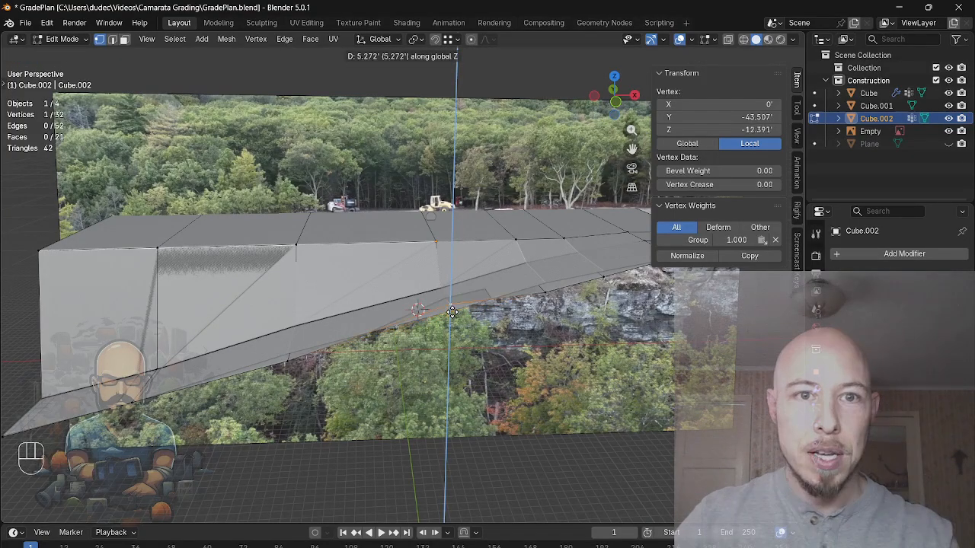
{"action": "key", "text": "Escape"}
{"action": "middle_click_drag", "start_coordinate": [510, 325], "coordinate": [392, 289]}
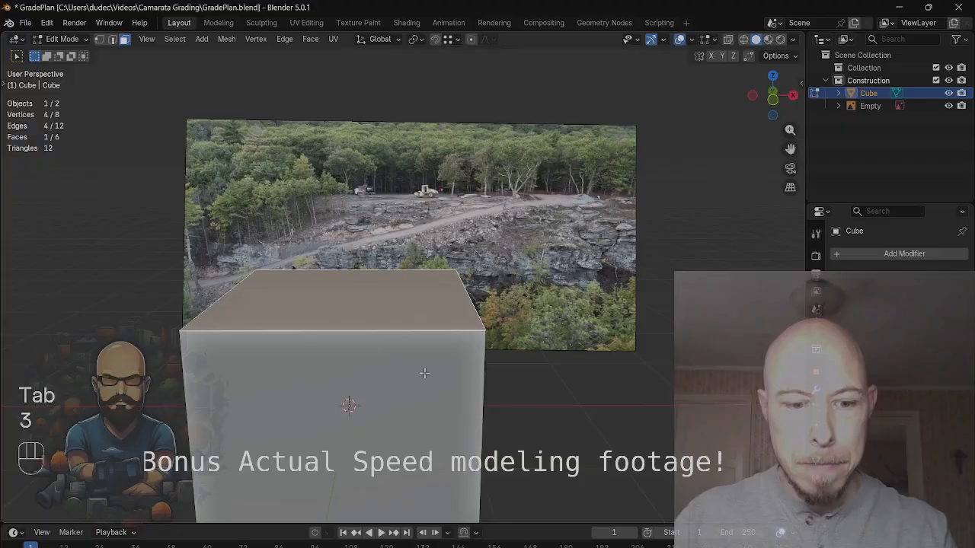
Duplicate the cube's top face, move the copy back horizontally towards the photo, and raise it along Z by about 0.69 to the plateau level
{"action": "key", "text": "shift+d"}
{"action": "key", "text": "shift+z"}
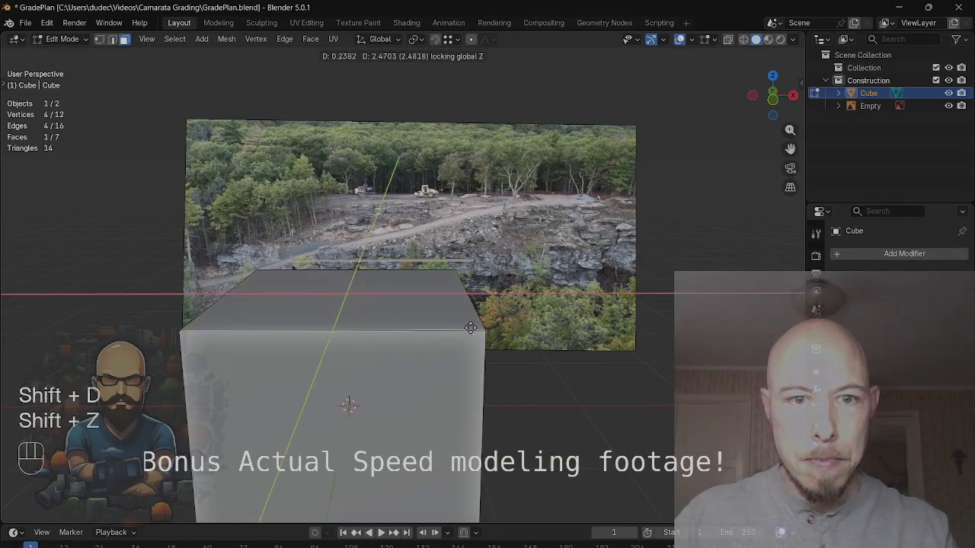
{"action": "left_click", "coordinate": [476, 343]}
{"action": "key", "text": "g"}
{"action": "key", "text": "z"}
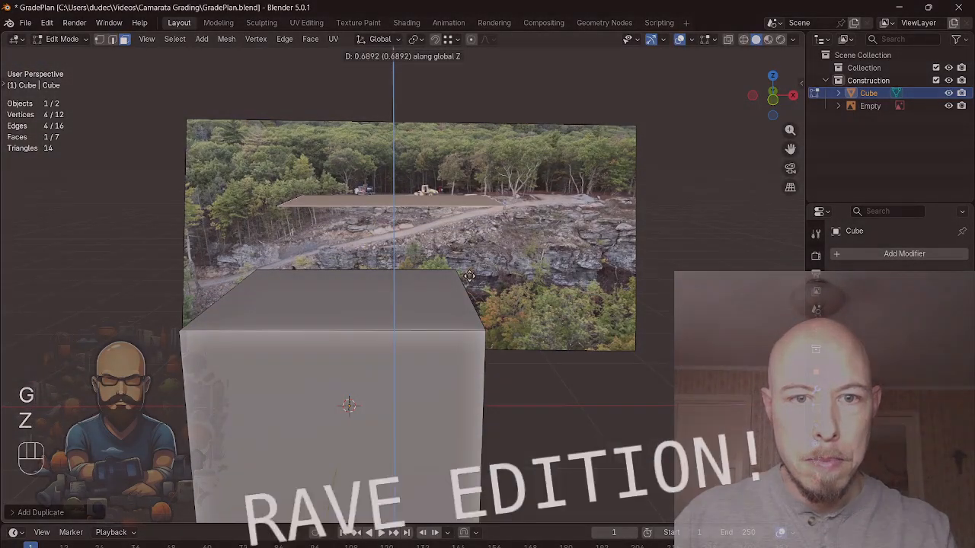
{"action": "left_click", "coordinate": [516, 231]}
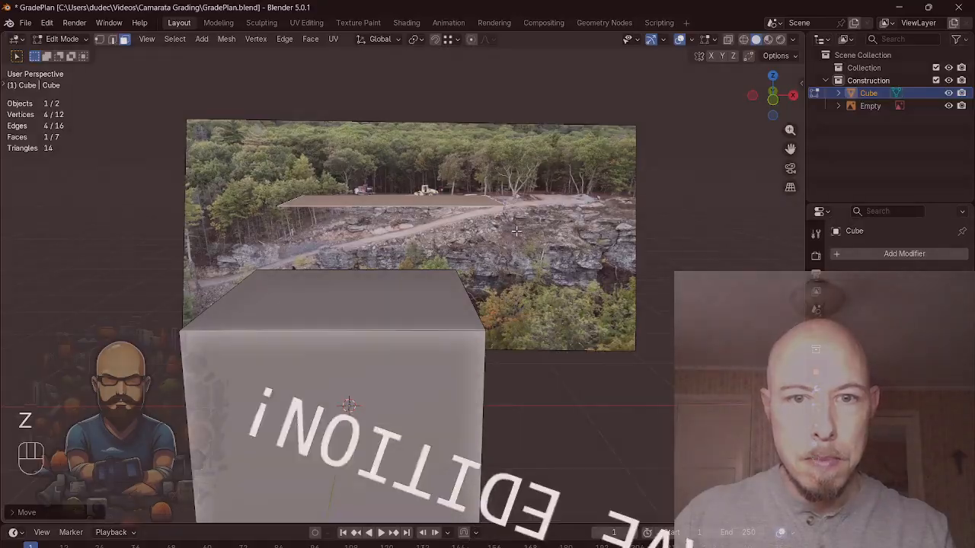
In wireframe, scale the duplicated face along Y to about 0.54 and select its end edge near the head of the ramp
{"action": "key", "text": "shift+z"}
{"action": "key", "text": "1"}
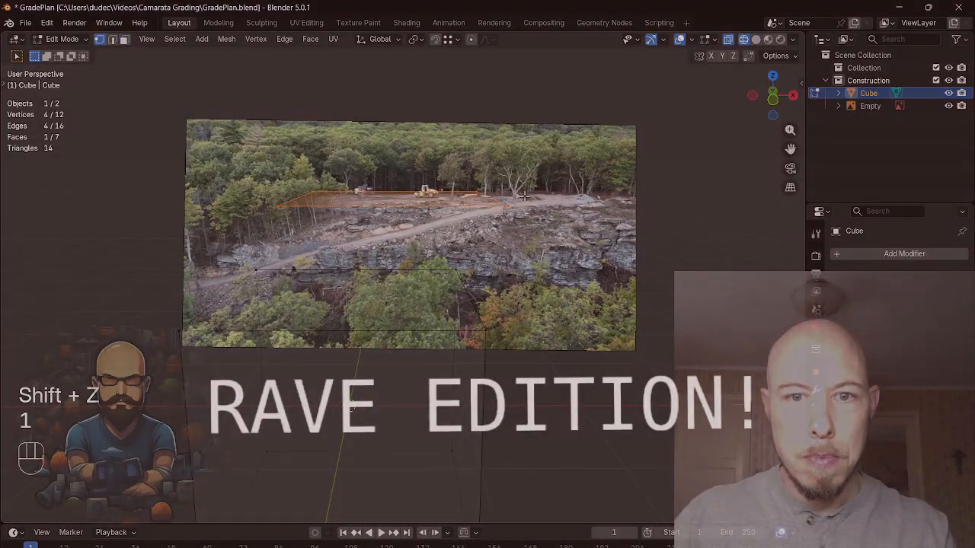
{"action": "left_click", "coordinate": [536, 183]}
{"action": "left_click_drag", "start_coordinate": [460, 221], "coordinate": [266, 223]}
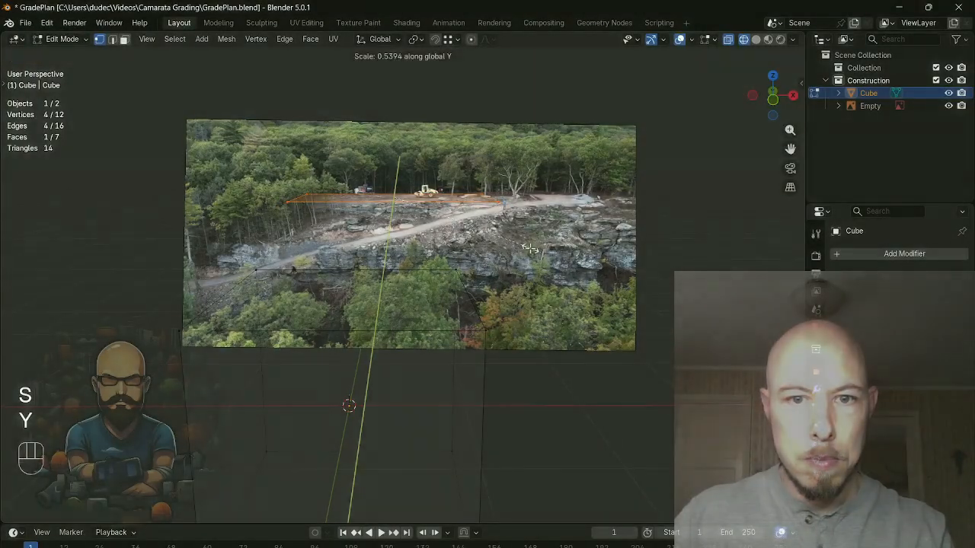
{"action": "left_click", "coordinate": [530, 248]}
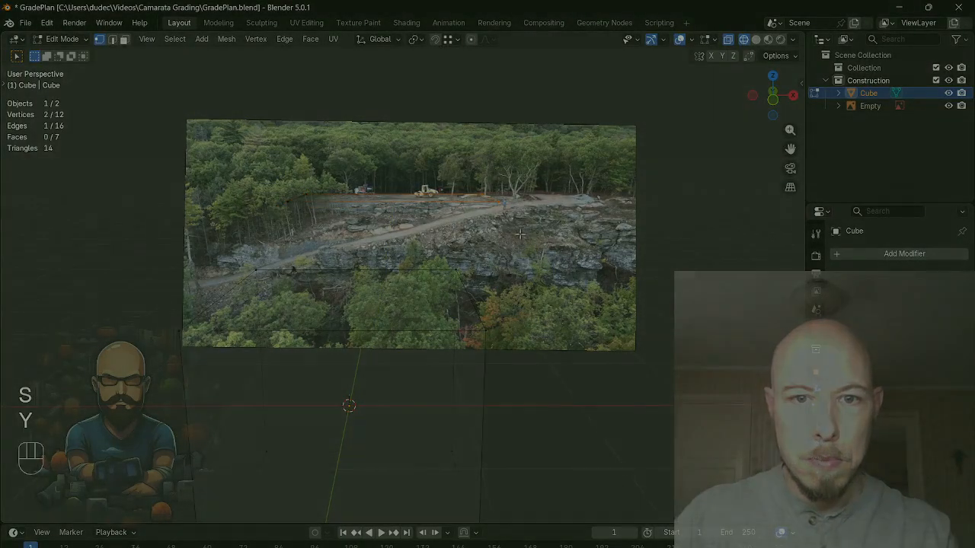
Extrude the plateau's selected end edge twice along X over the clearing, and extrude the front edges along Y by about -0.03
{"action": "key", "text": "x"}
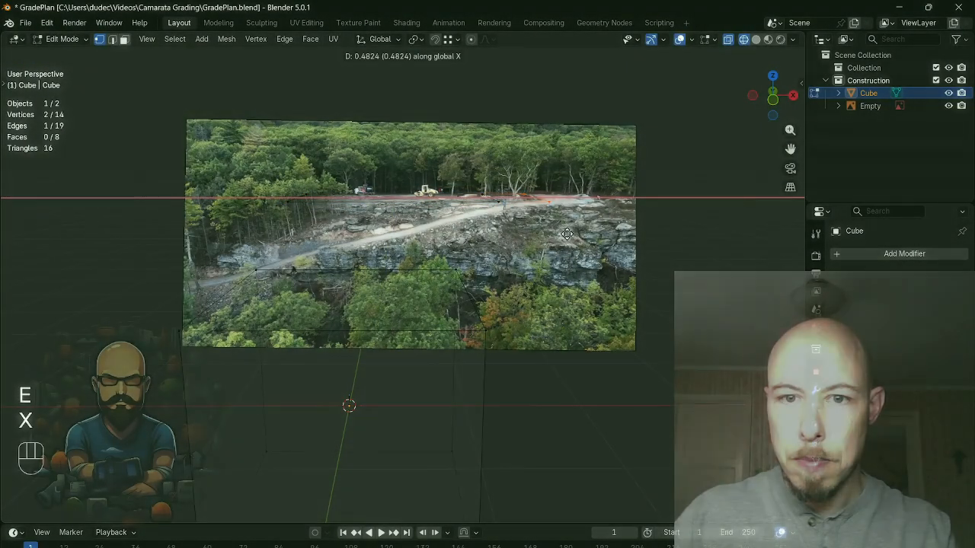
{"action": "key", "text": "e"}
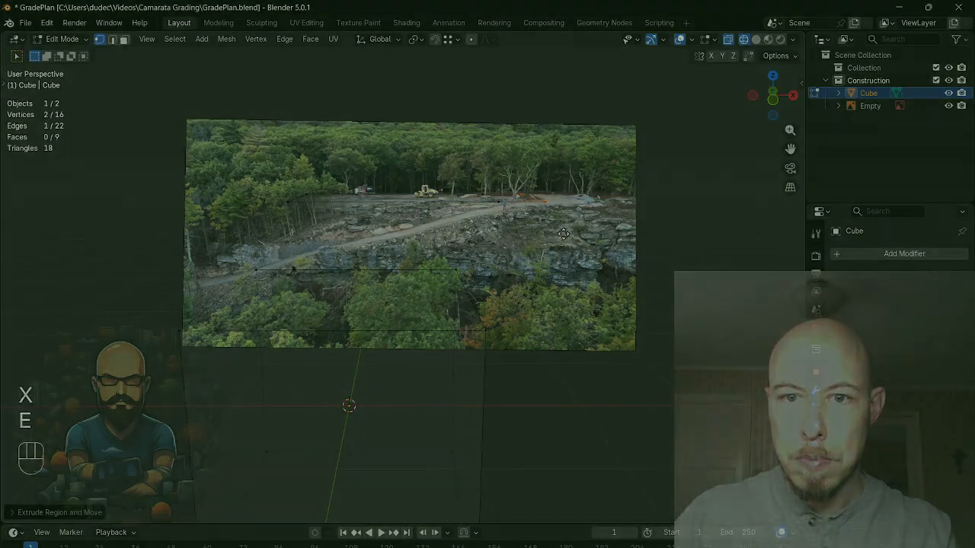
{"action": "key", "text": "x"}
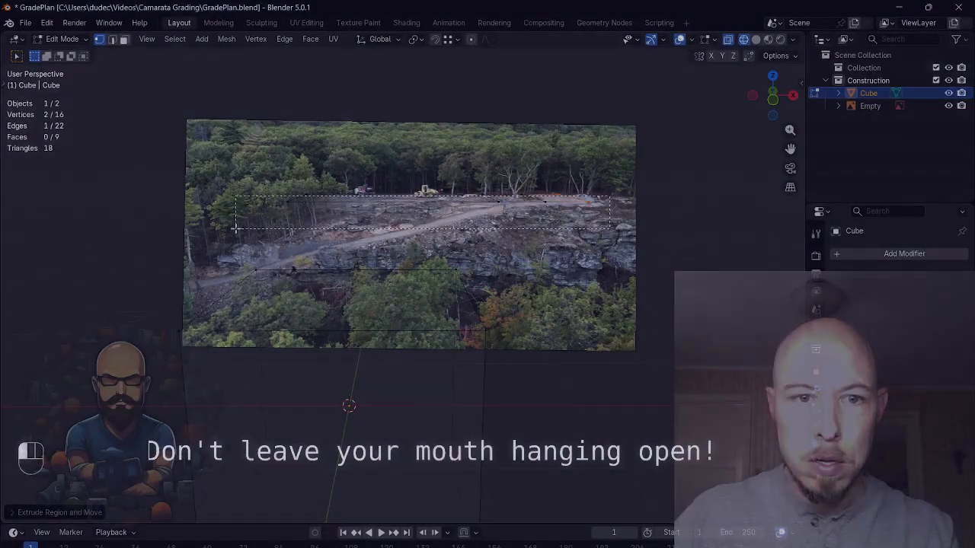
{"action": "key", "text": "e"}
{"action": "key", "text": "y"}
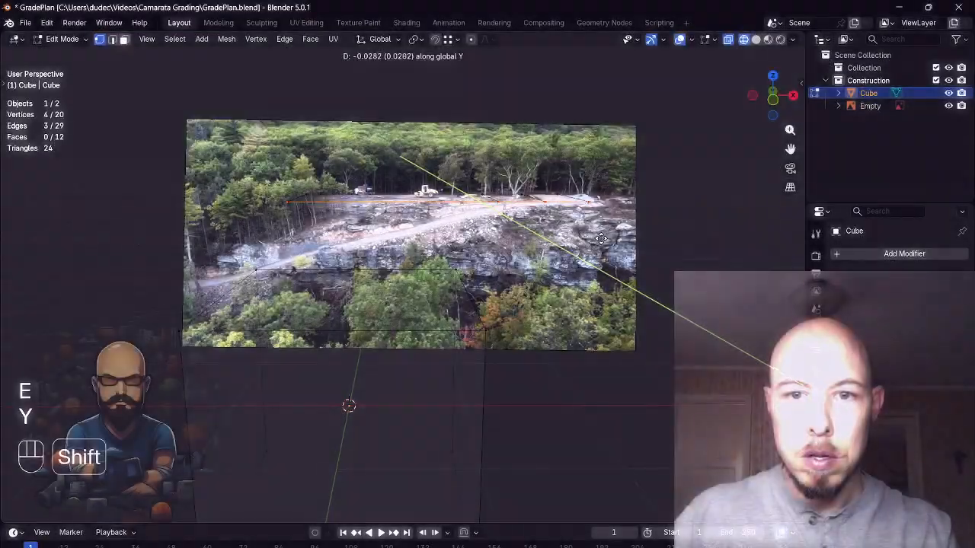
{"action": "left_click", "coordinate": [601, 238]}
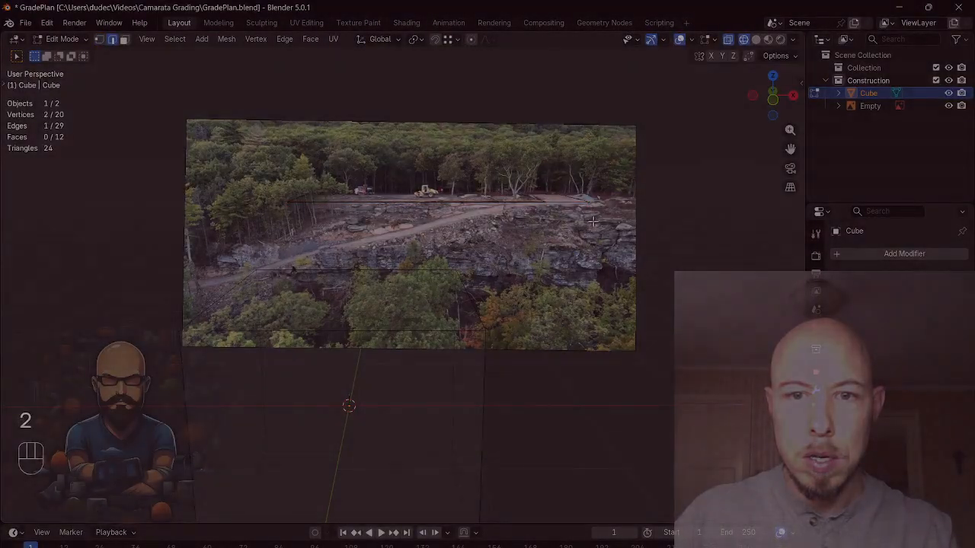
Slide an edge and a vertex of the narrow front strip, and move the front vertex near the ramp's head along Y by about -0.15
{"action": "key", "text": "g"}
{"action": "key", "text": "g"}
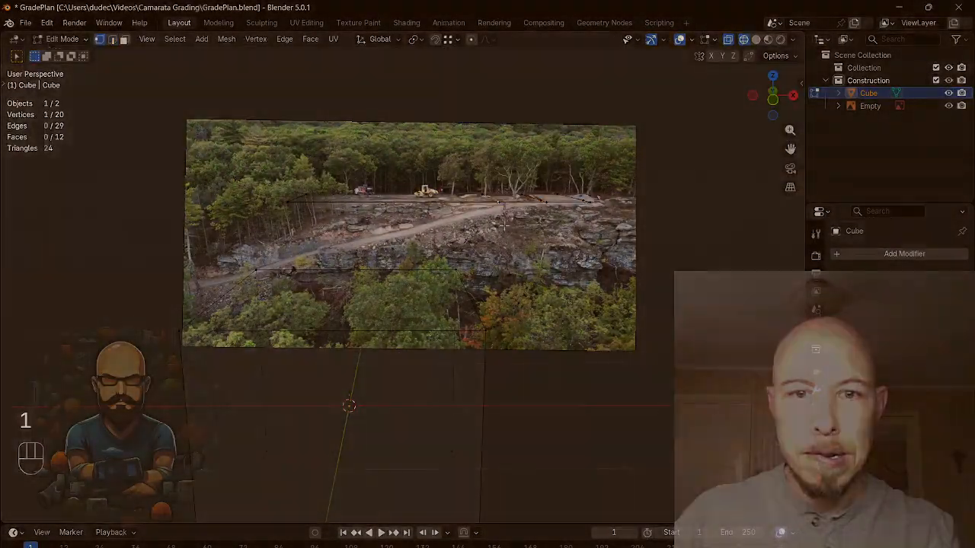
{"action": "key", "text": "g"}
{"action": "key", "text": "g"}
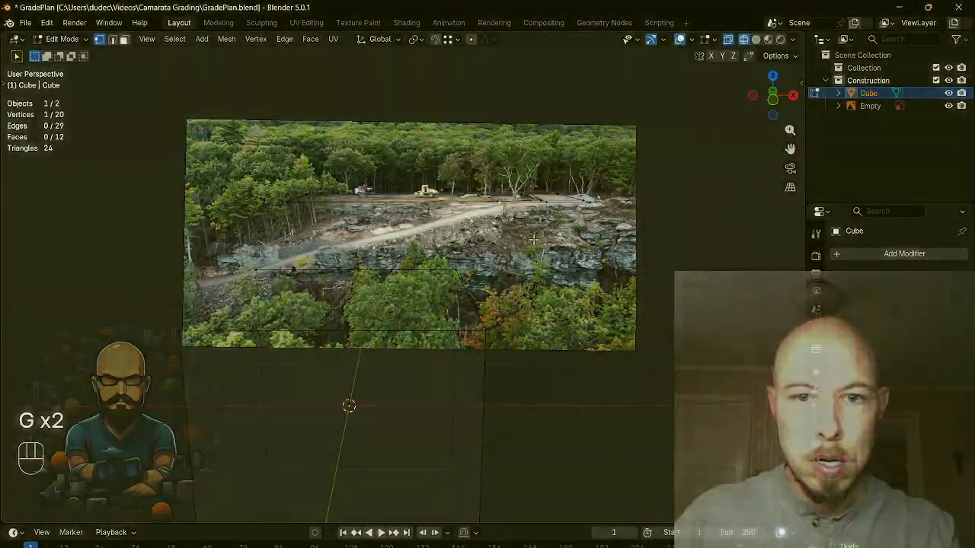
{"action": "key", "text": "g"}
{"action": "key", "text": "y"}
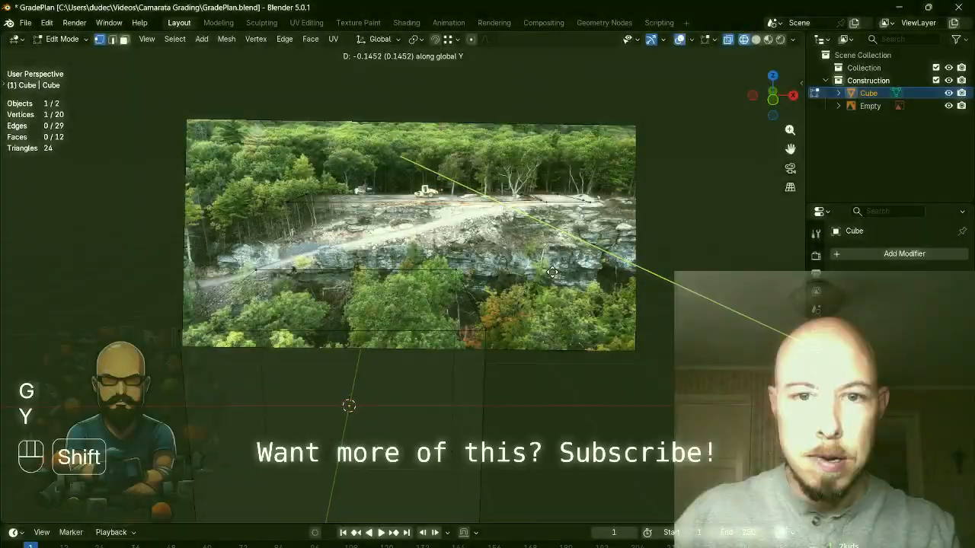
{"action": "left_click", "coordinate": [552, 272]}
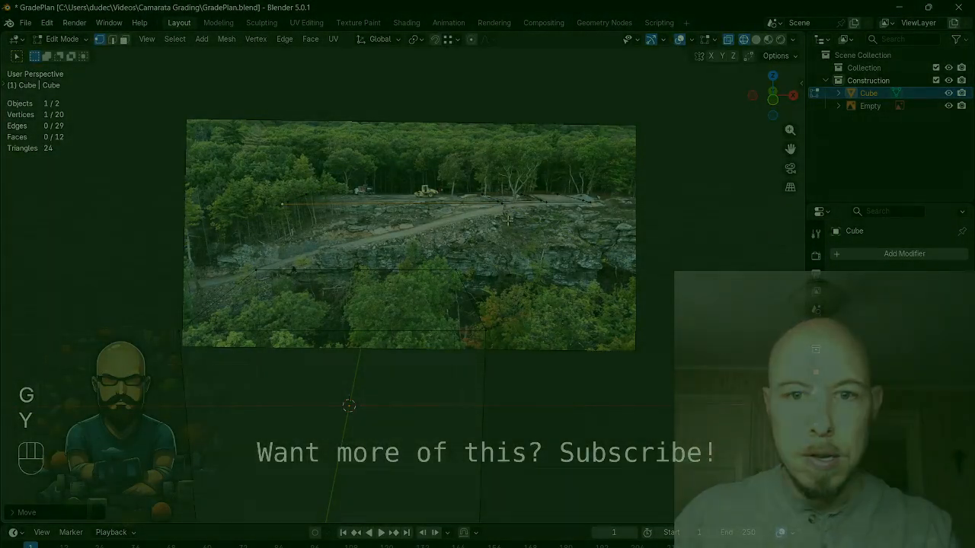
Extrude the front edge path along Y by about -0.35, and lower the far end edge of the new strip along Z by about 0.50
{"action": "left_click", "coordinate": [512, 214]}
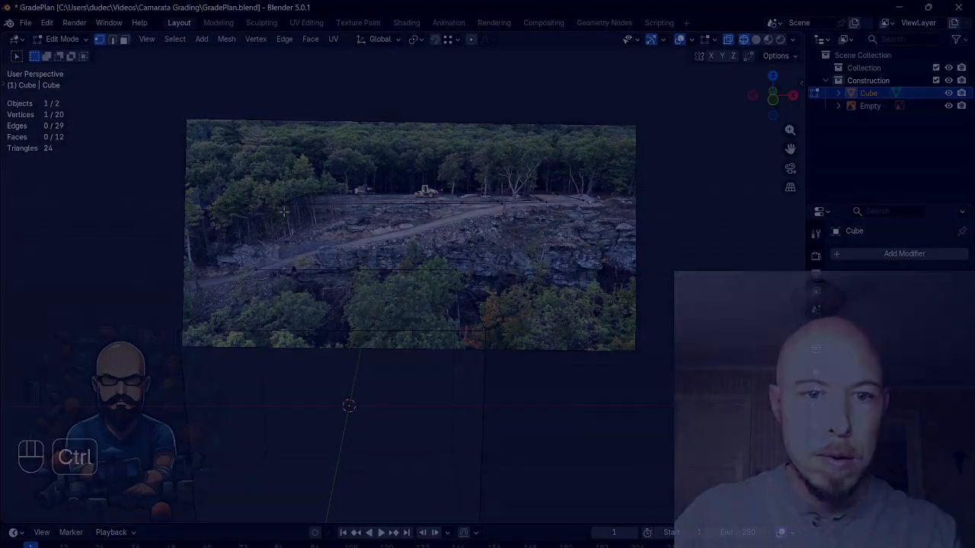
{"action": "left_click", "coordinate": [282, 204], "text": "ctrl"}
{"action": "key", "text": "e"}
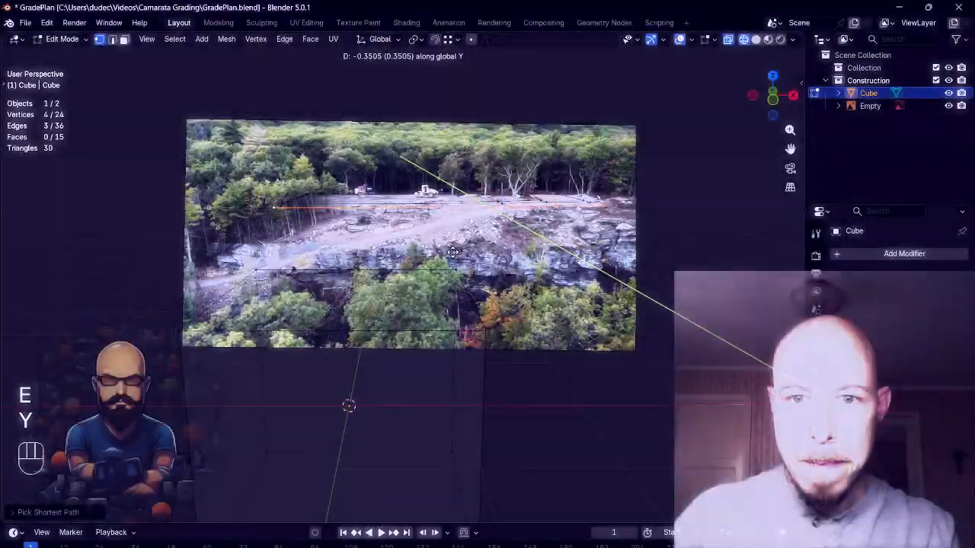
{"action": "left_click", "coordinate": [453, 255]}
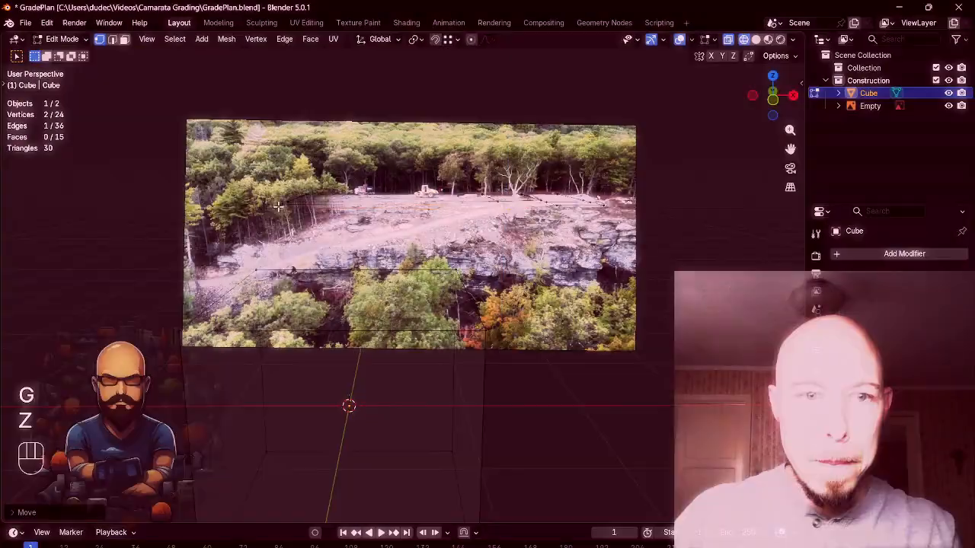
{"action": "left_click", "coordinate": [275, 210], "text": "shift"}
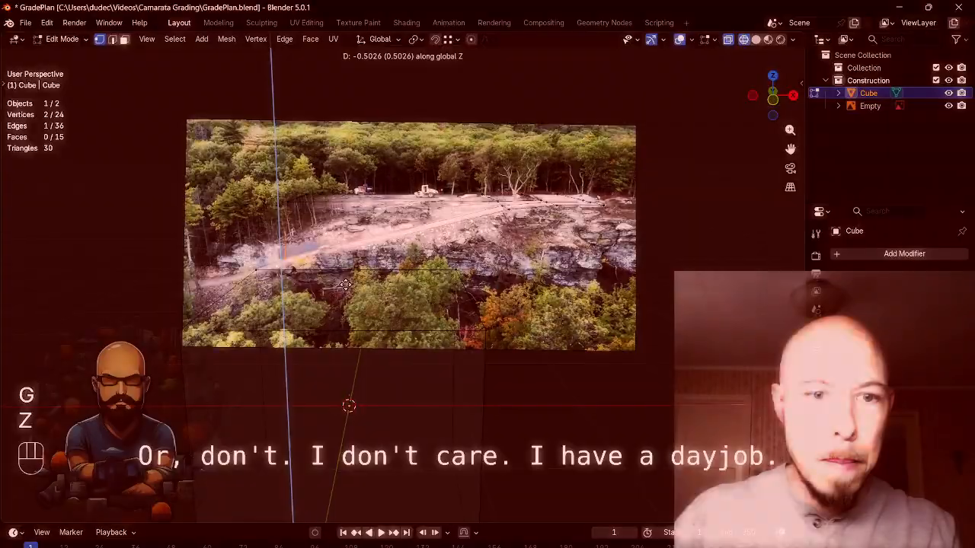
{"action": "left_click", "coordinate": [346, 286]}
Delete all vertices of the original cube, keeping only the plateau and ramp mesh
{"action": "left_click_drag", "start_coordinate": [242, 166], "coordinate": [329, 267]}
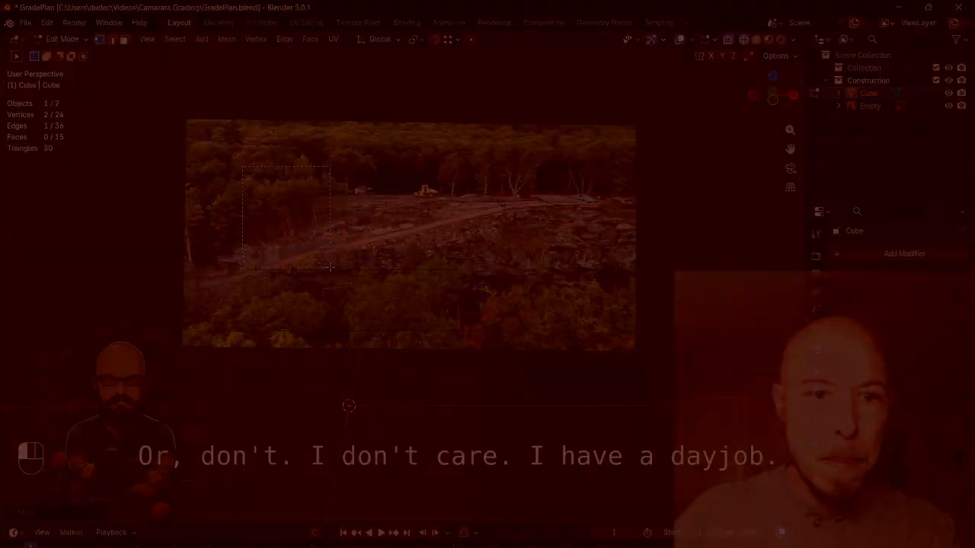
{"action": "key", "text": "ctrl+l"}
{"action": "key", "text": "ctrl+i"}
{"action": "key", "text": "x"}
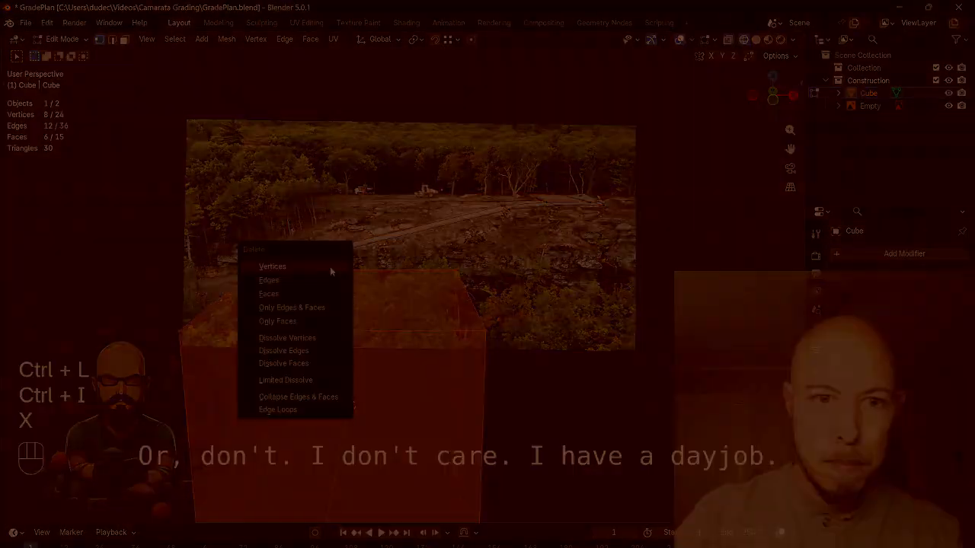
{"action": "left_click", "coordinate": [329, 273]}
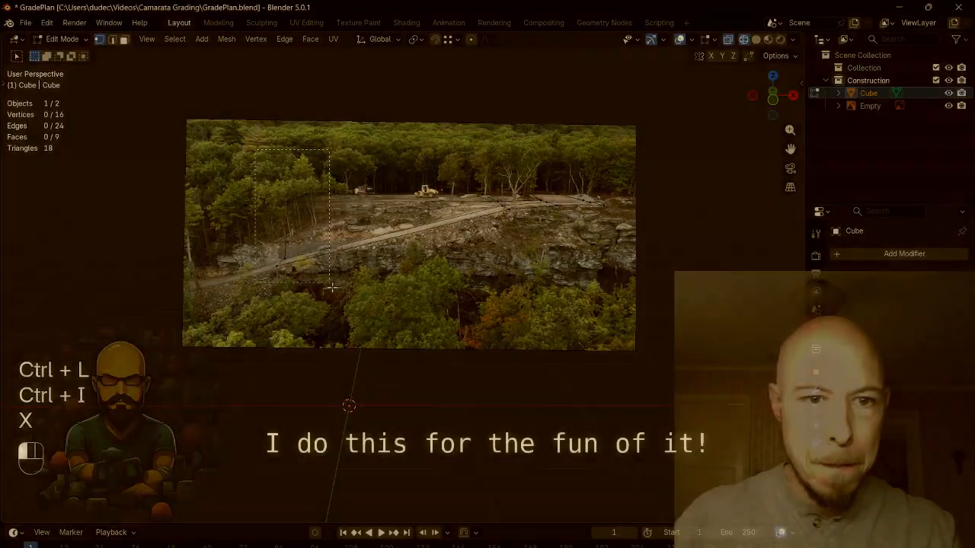
Add a loop cut down from the plateau across the cliff face and ramp, short of the ramp's lower end
{"action": "left_click_drag", "start_coordinate": [270, 168], "coordinate": [324, 218]}
{"action": "key", "text": "ctrl+r"}
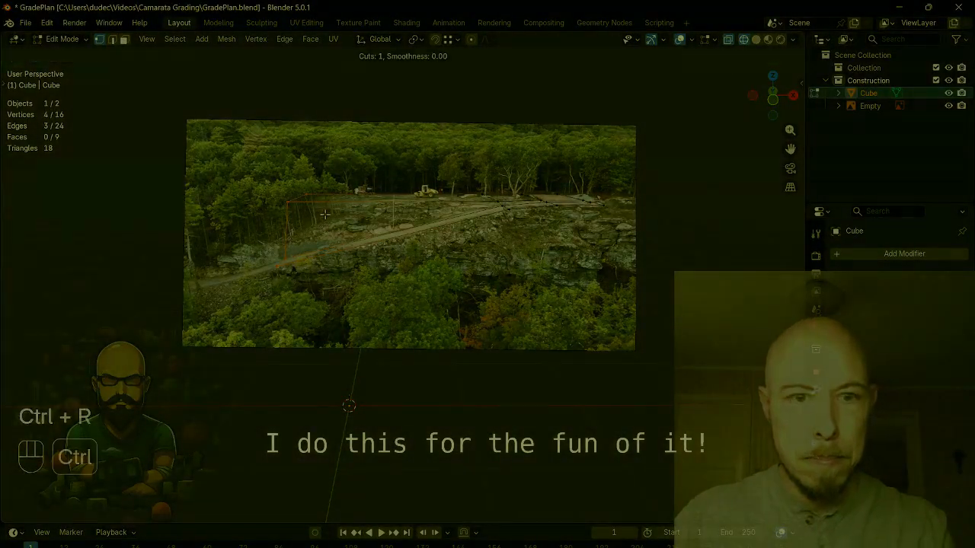
{"action": "left_click", "coordinate": [323, 218]}
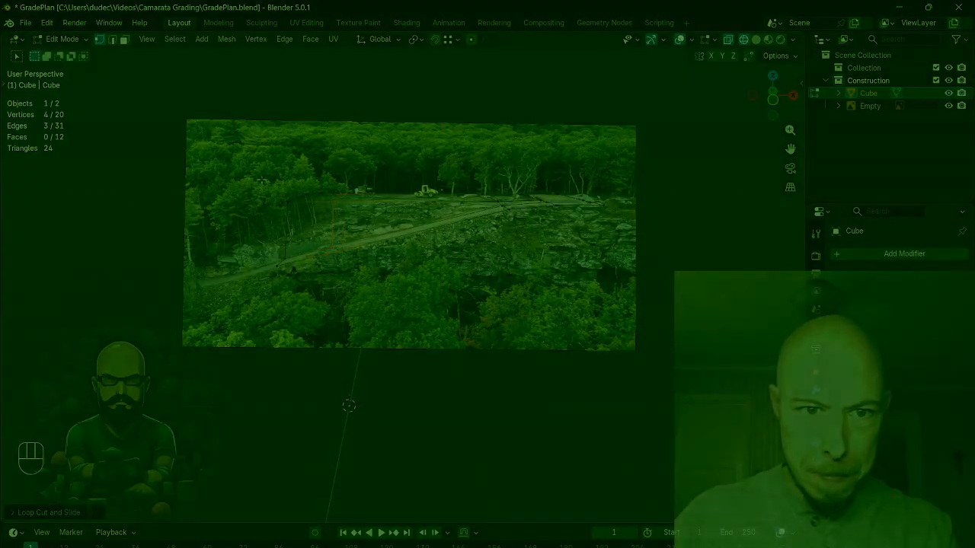
{"action": "left_click", "coordinate": [334, 254]}
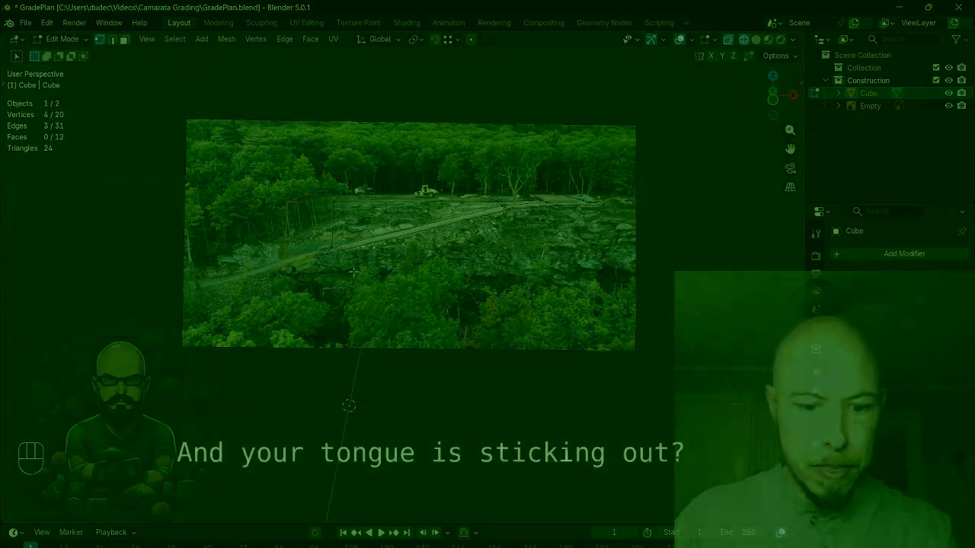
Slide the lower end's edge loop outward unclamped to about -2.17, and adjust the height of its outer ramp edge along Z
{"action": "key", "text": "g"}
{"action": "key", "text": "g"}
{"action": "key", "text": "c"}
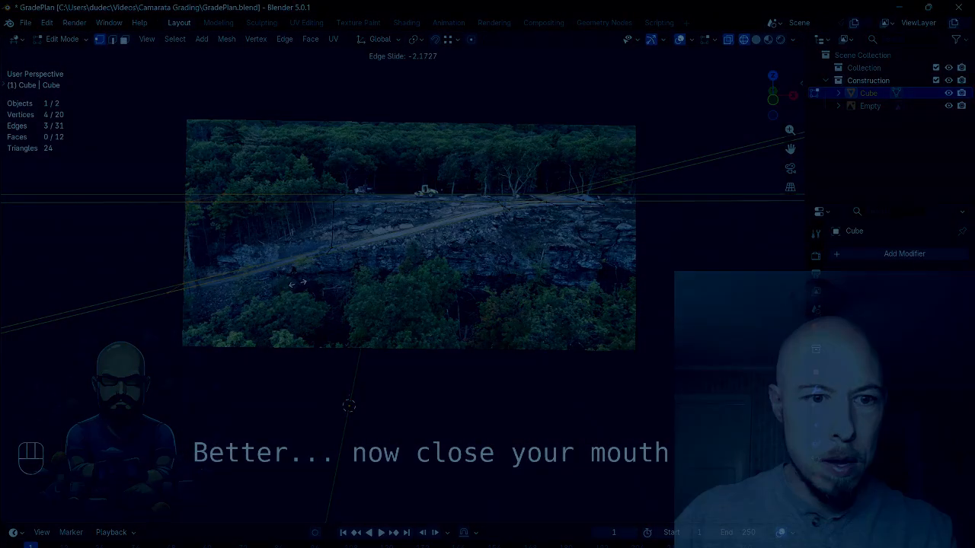
{"action": "left_click", "coordinate": [297, 284]}
{"action": "left_click_drag", "start_coordinate": [142, 249], "coordinate": [209, 317]}
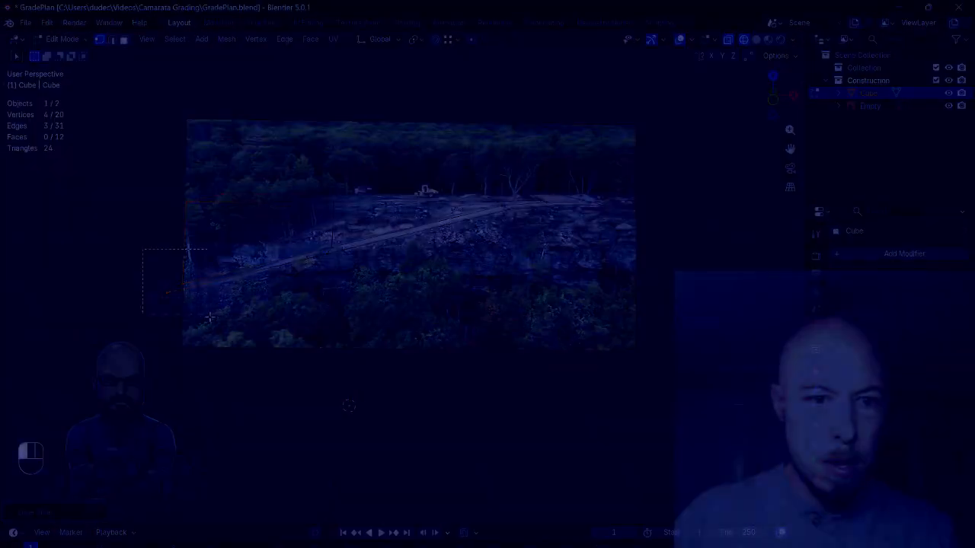
{"action": "key", "text": "g"}
{"action": "key", "text": "z"}
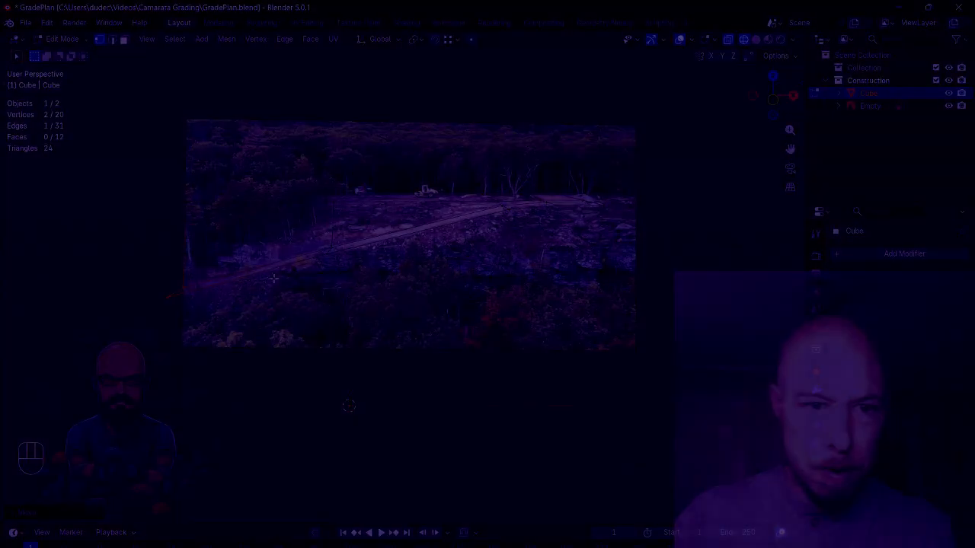
Add a loop cut in the extended lower section and move its ramp edge along Z by about -0.02 to follow the photo
{"action": "key", "text": "ctrl+r"}
{"action": "left_click", "coordinate": [264, 213]}
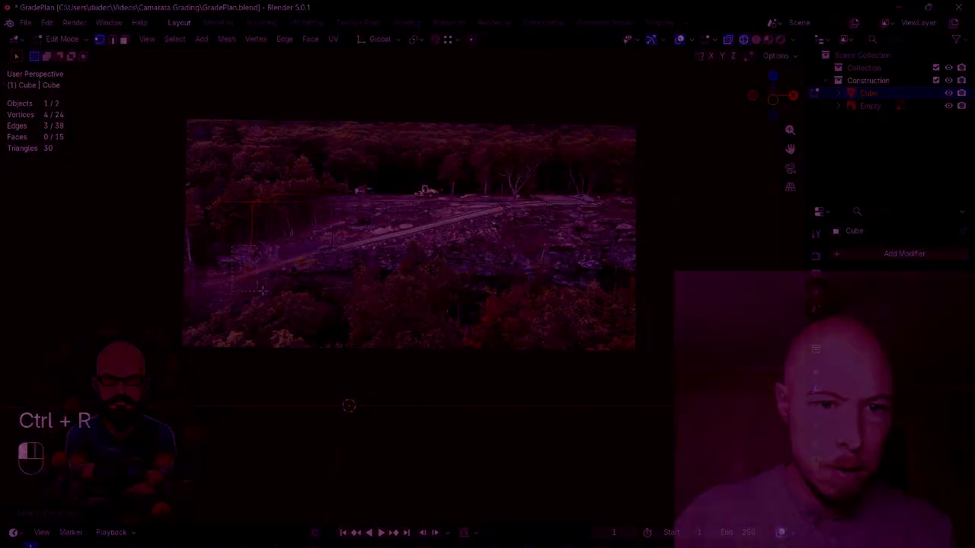
{"action": "left_click_drag", "start_coordinate": [262, 290], "coordinate": [262, 291]}
{"action": "key", "text": "g"}
{"action": "key", "text": "z"}
{"action": "key", "text": "shift"}
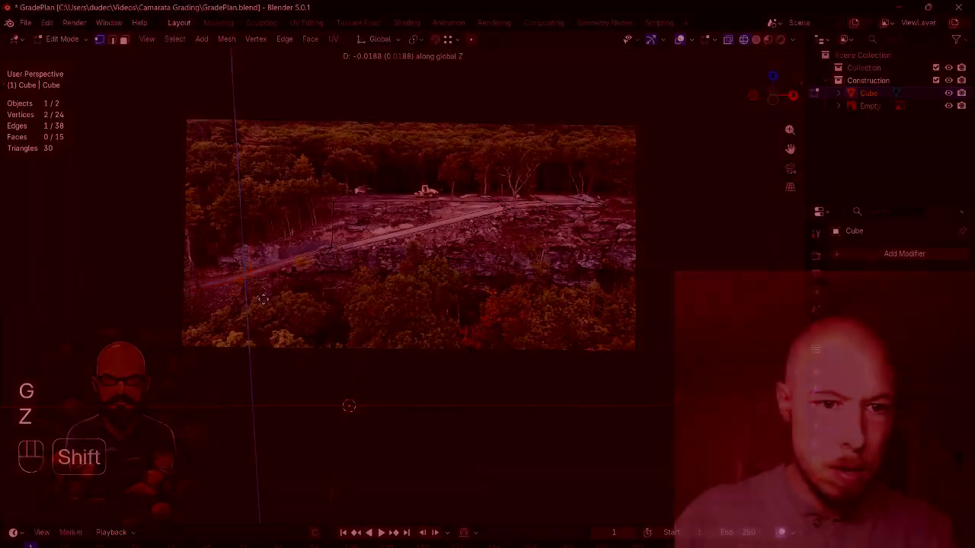
Add two loop cuts in the upper ramp section and adjust the last cut's ramp edge along Z to match the road
{"action": "key", "text": "ctrl+r"}
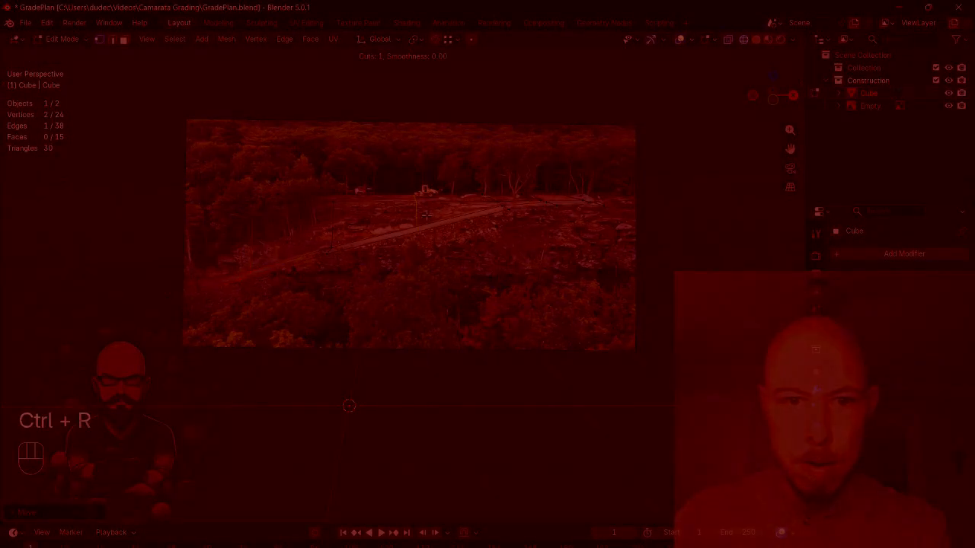
{"action": "left_click", "coordinate": [428, 216]}
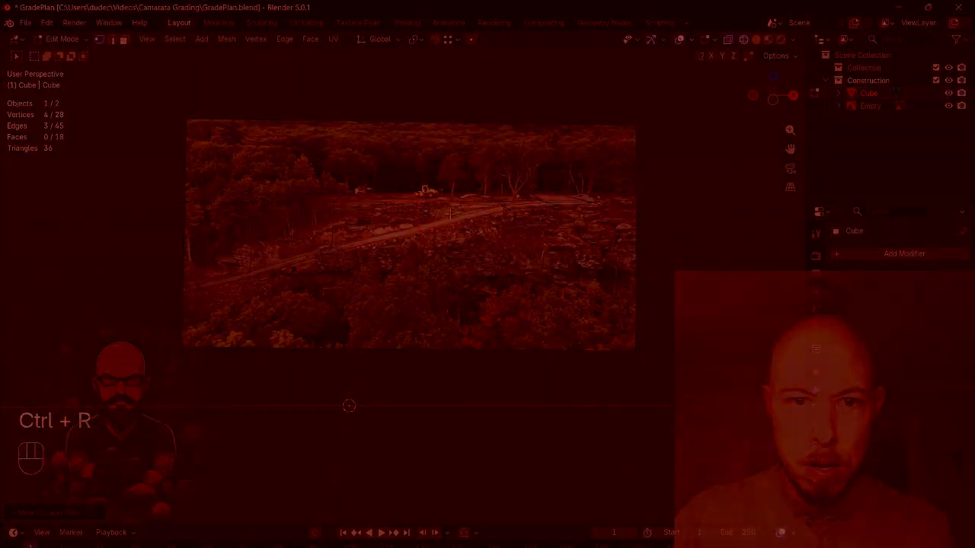
{"action": "key", "text": "ctrl+r"}
{"action": "left_click", "coordinate": [451, 213]}
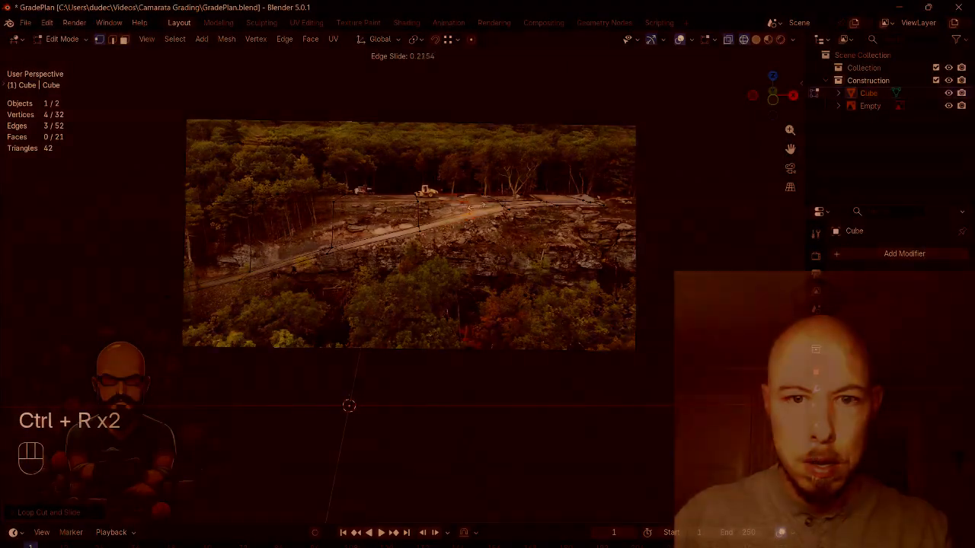
{"action": "left_click", "coordinate": [471, 217]}
{"action": "left_click", "coordinate": [487, 231]}
{"action": "key", "text": "g"}
{"action": "key", "text": "z"}
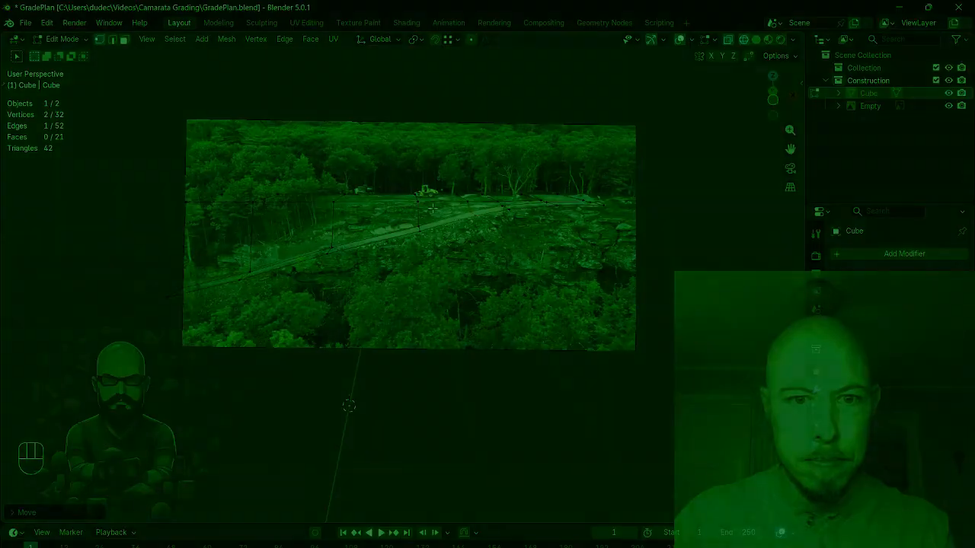
Fill all vertices of the Cube.001 outline with a single face
{"action": "scroll", "coordinate": [432, 207], "scroll_direction": "up", "scroll_amount": 2}
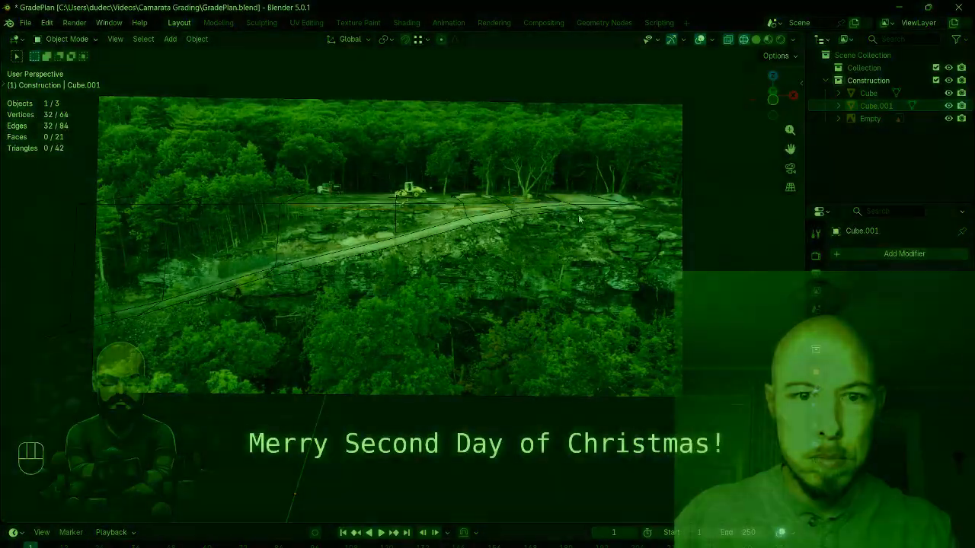
{"action": "key", "text": "Tab"}
{"action": "key", "text": "a"}
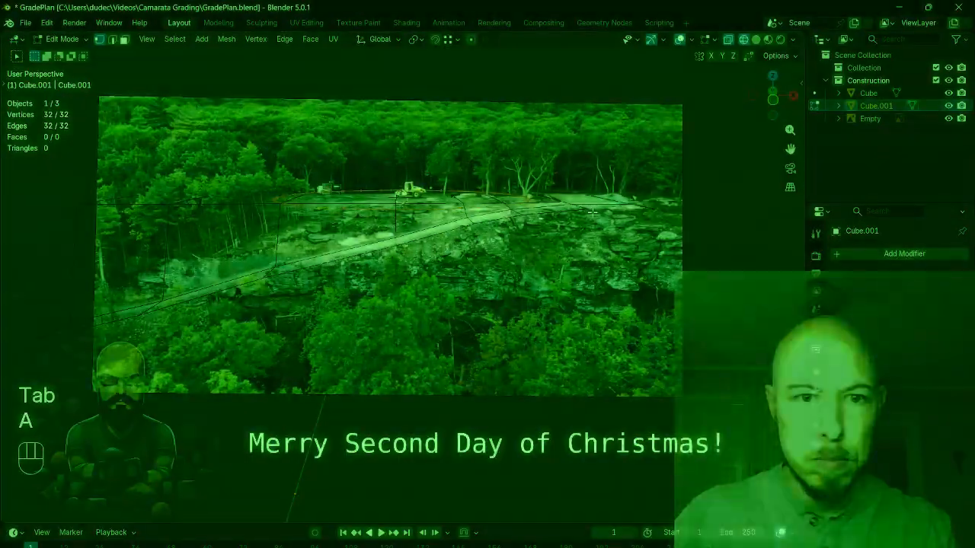
{"action": "key", "text": "f"}
{"action": "key", "text": "Tab"}
Try scaling Cube.001, cancel the change, and open the operator search
{"action": "key", "text": "s"}
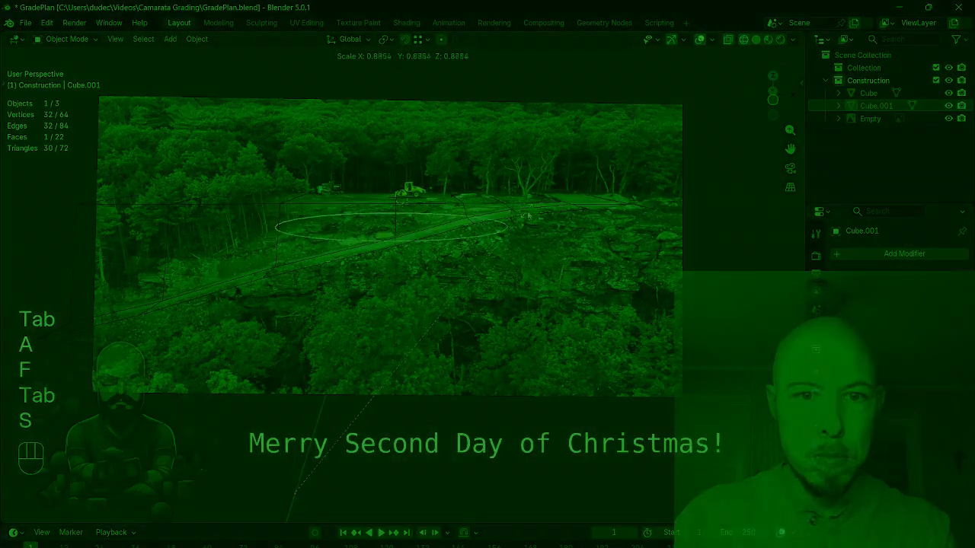
{"action": "key", "text": "F3"}
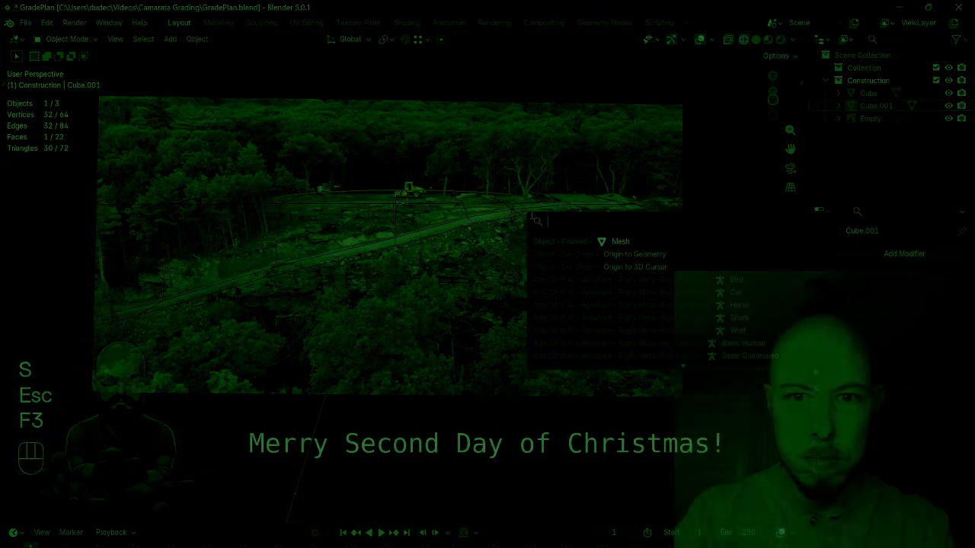